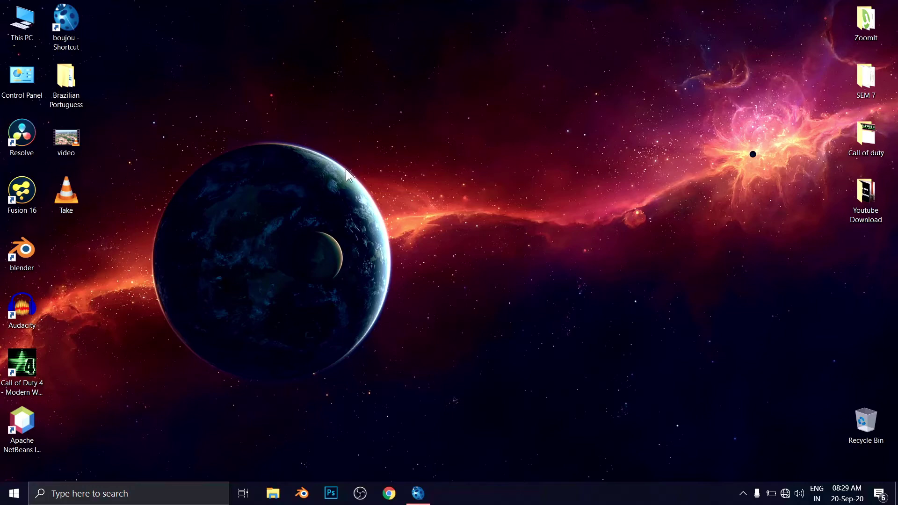
Bring the boujou window with the empty Untitled Project to the front.
left_click(418, 499)
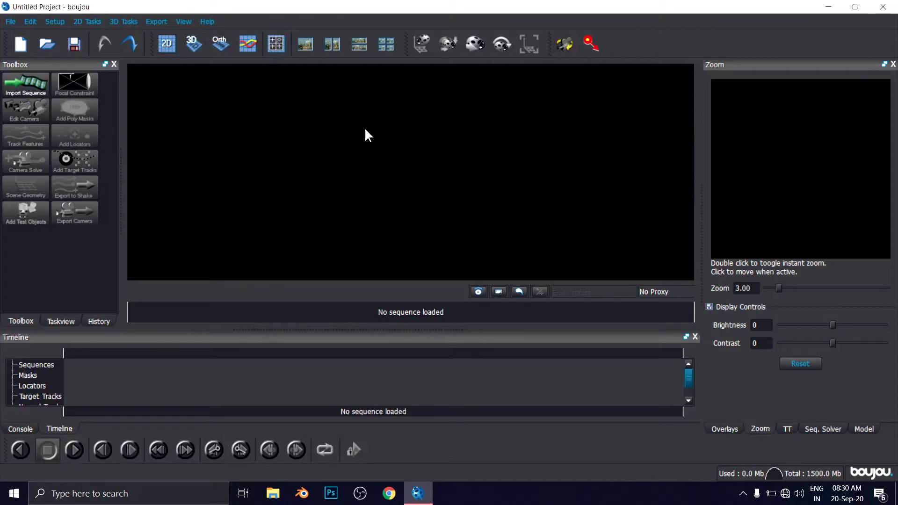
Load video.mov as a sequence with end frame 100 and a 29.97 fps frame rate.
left_click_drag(265, 9, 385, 13)
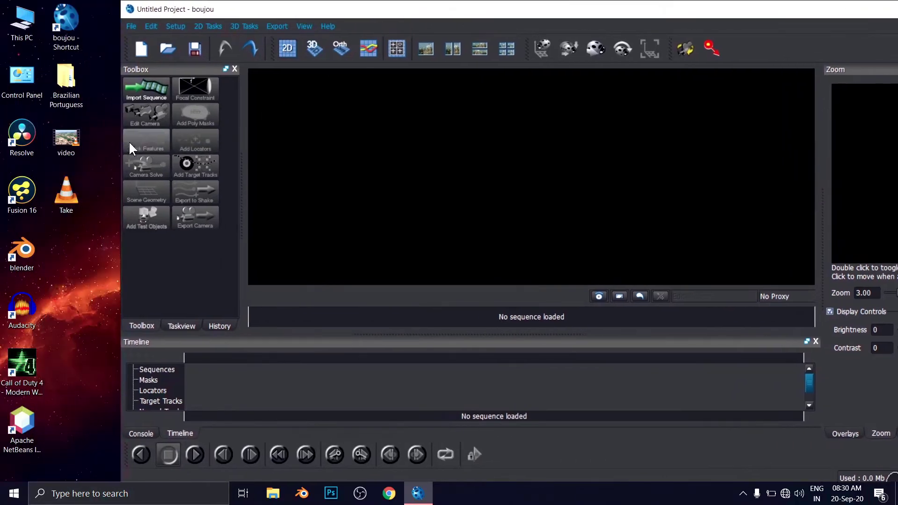
left_click_drag(67, 144, 308, 175)
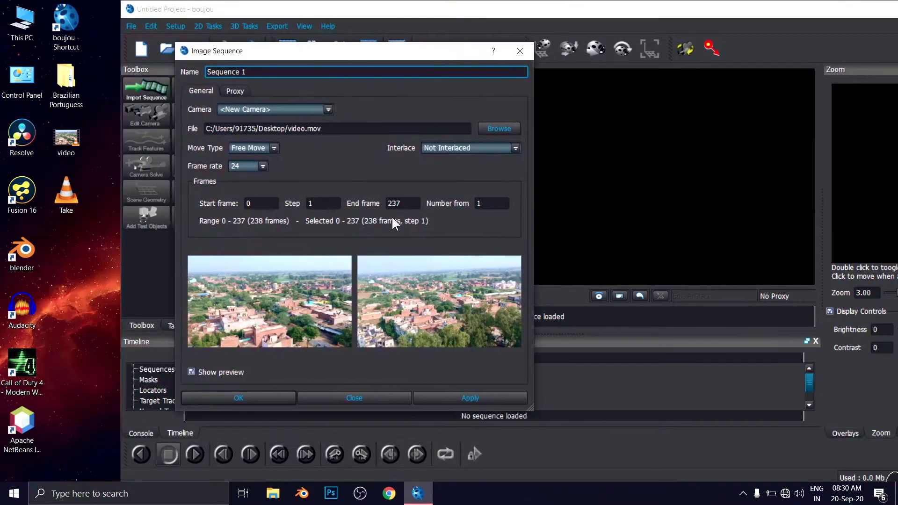
double_click(407, 203)
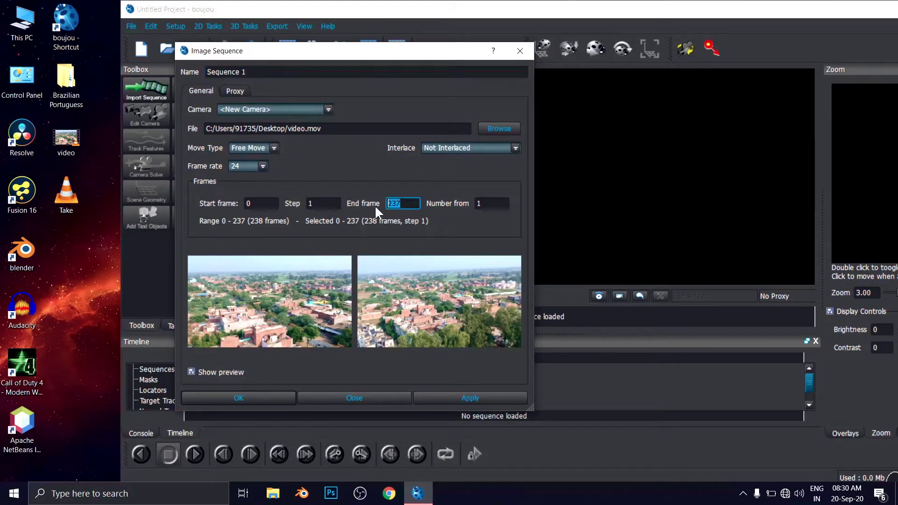
type("100")
left_click(263, 165)
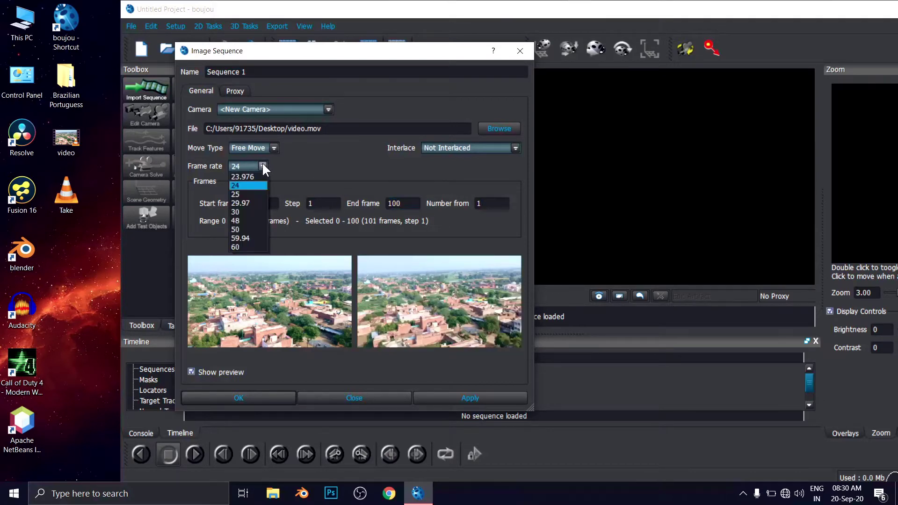
left_click(260, 204)
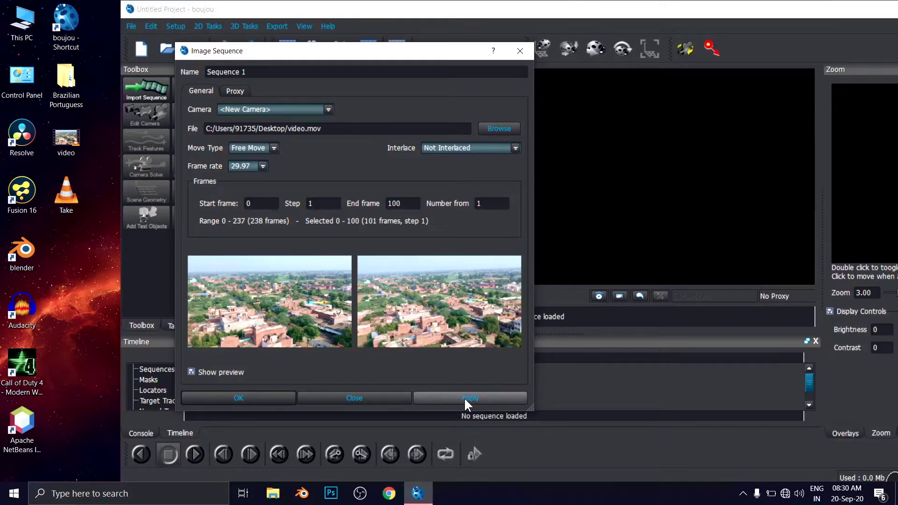
left_click(464, 397)
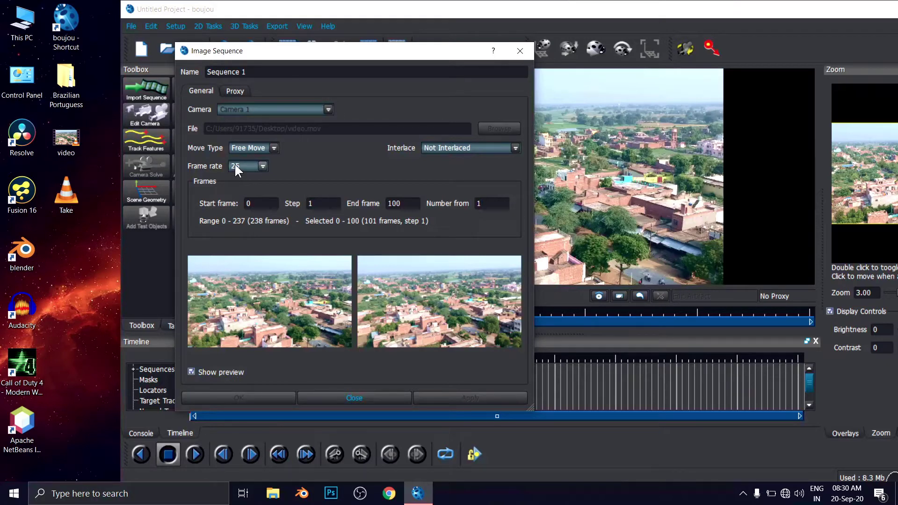
Re-apply the 29.97 fps frame rate and close the sequence settings.
left_click(263, 166)
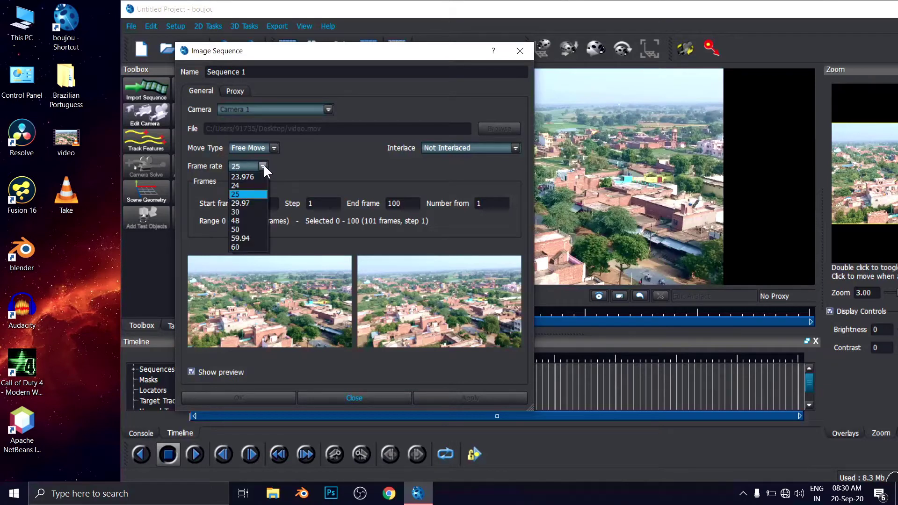
left_click(248, 204)
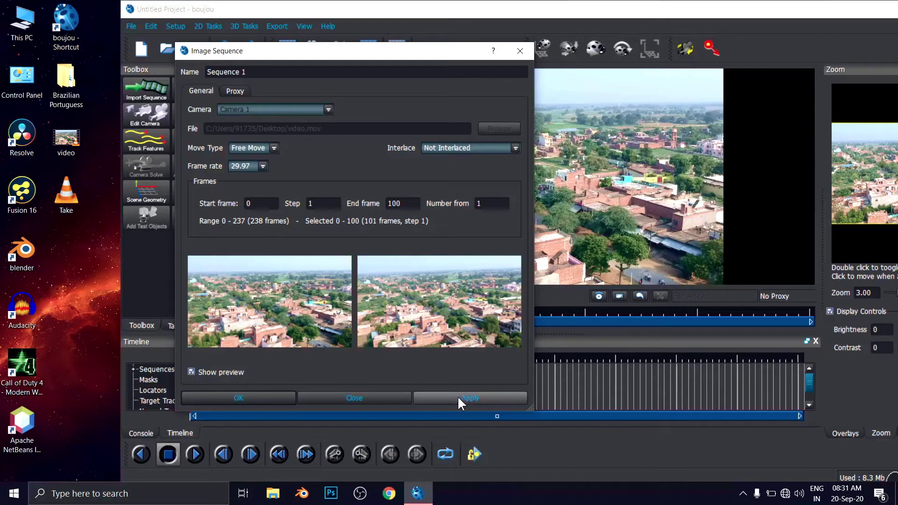
left_click(467, 396)
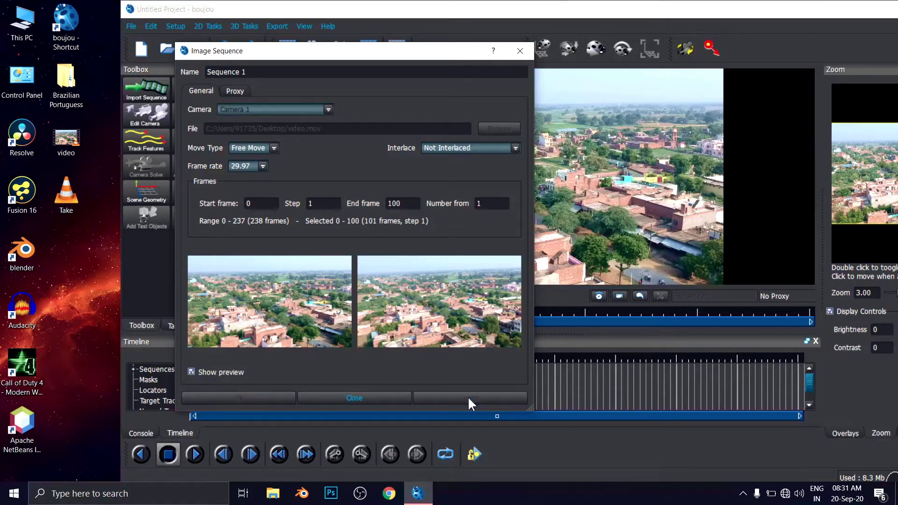
left_click(341, 397)
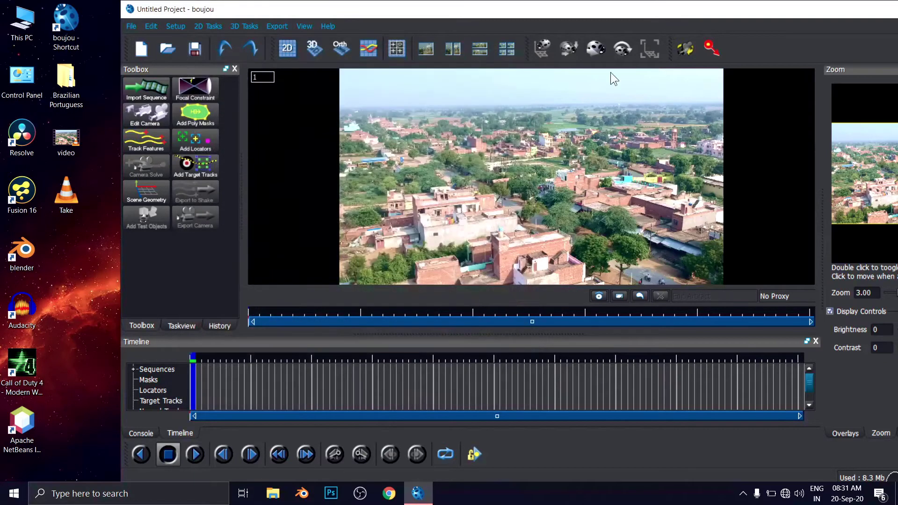
Maximize boujou, scrub the footage, and track features across all frames.
left_click_drag(753, 19, 803, 15)
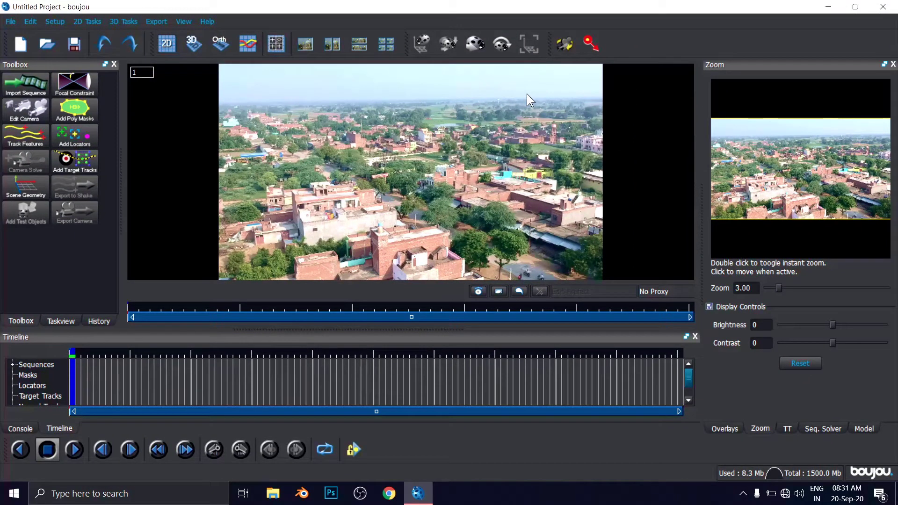
left_click_drag(84, 352, 333, 354)
left_click_drag(162, 359, 84, 351)
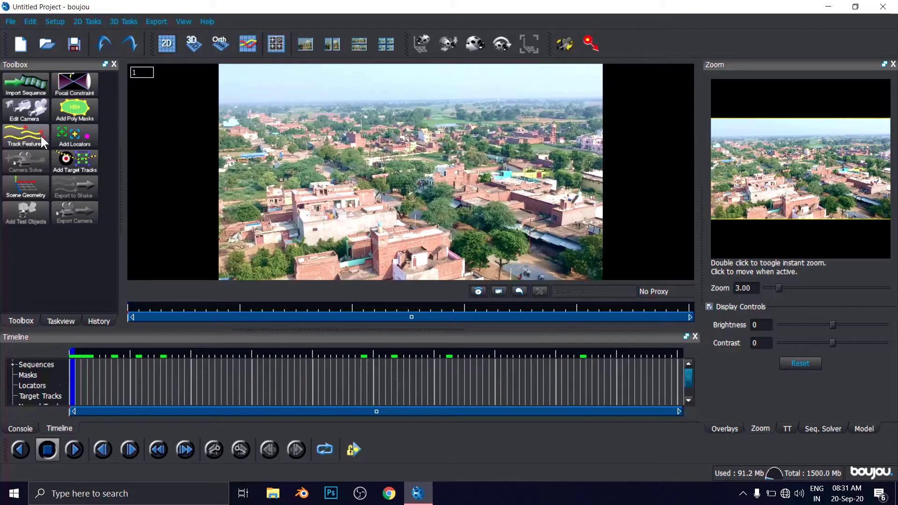
left_click(27, 135)
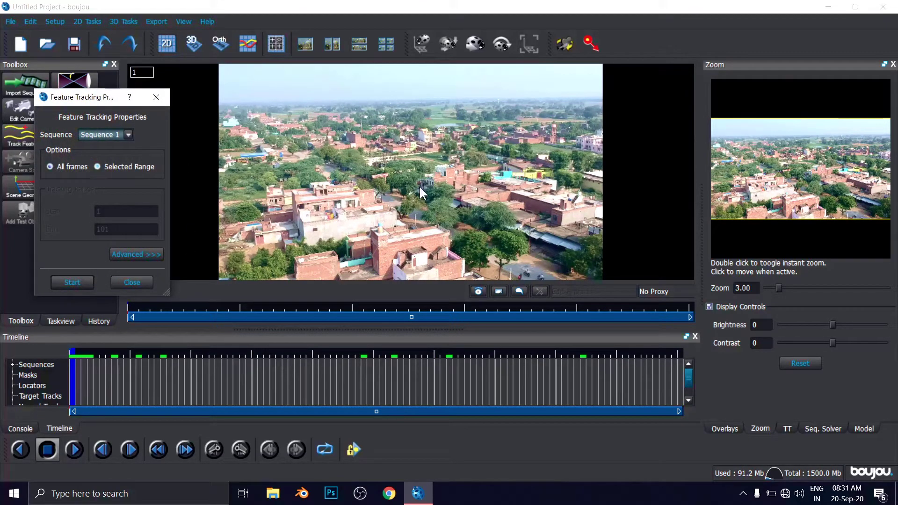
left_click(136, 254)
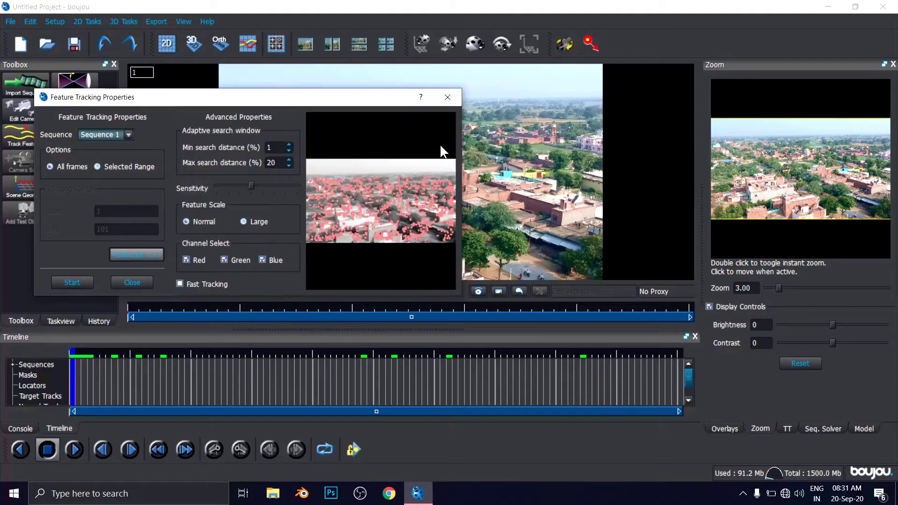
left_click(74, 282)
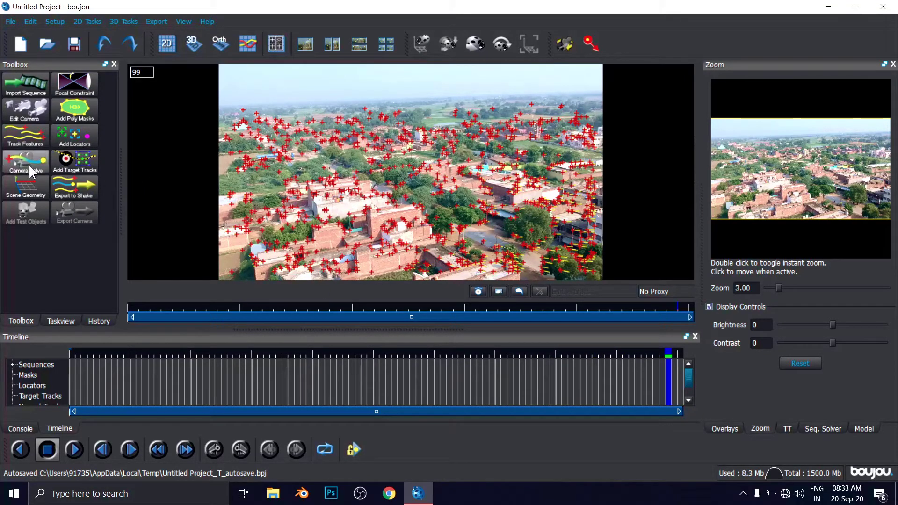
left_click(29, 164)
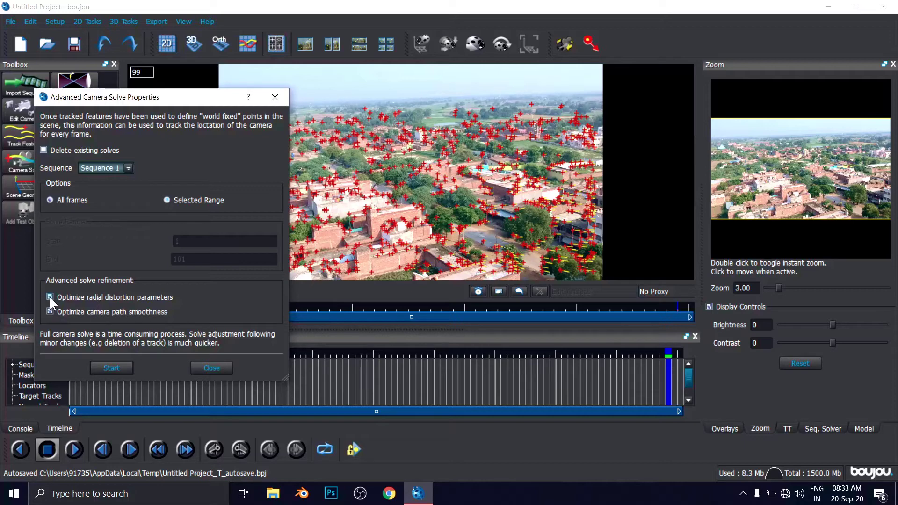
Run the camera solve and scrub through the solved frames to review the points.
left_click(110, 368)
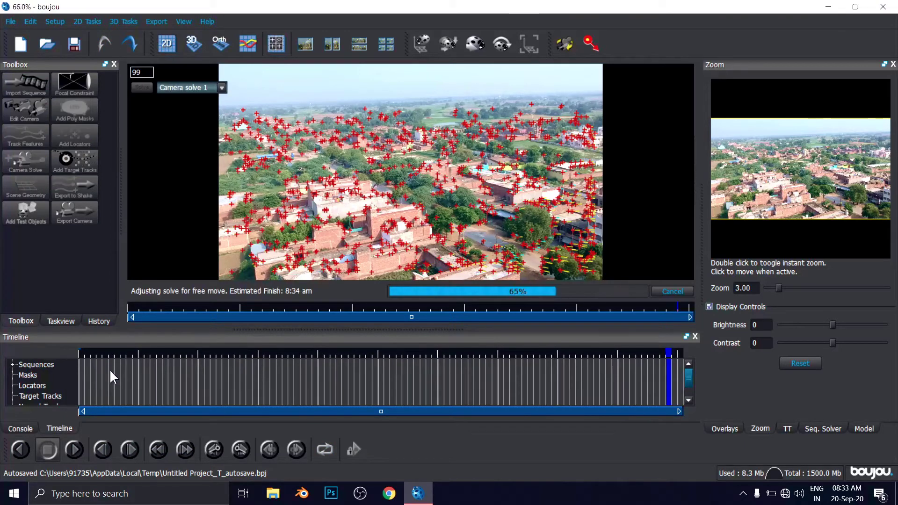
left_click(584, 354)
left_click_drag(524, 354, 243, 349)
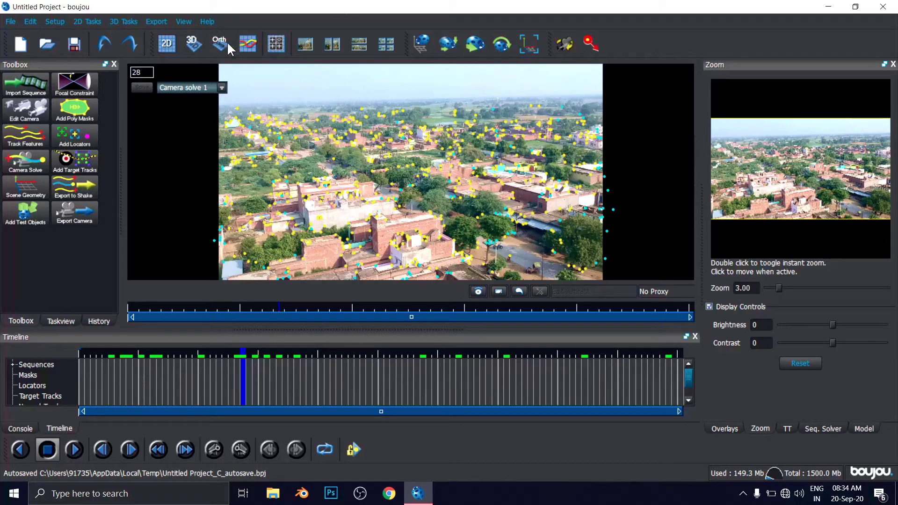
left_click(191, 45)
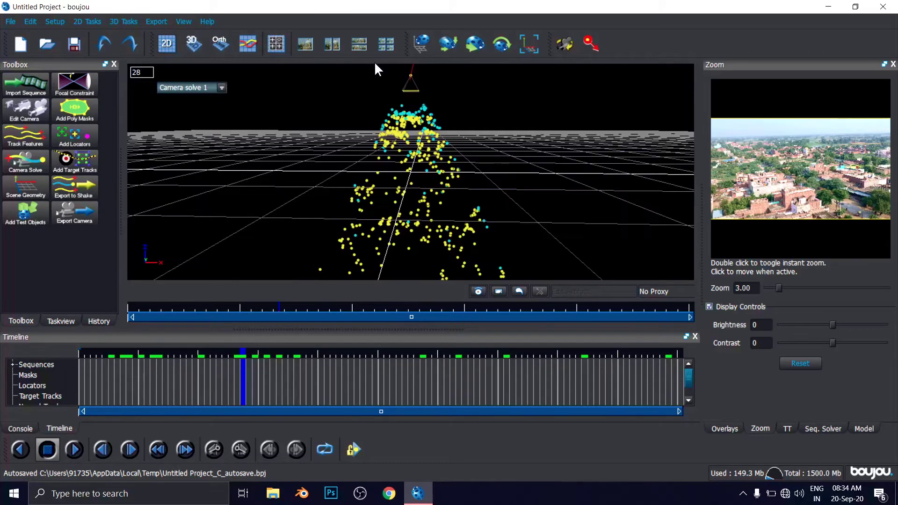
left_click(537, 52)
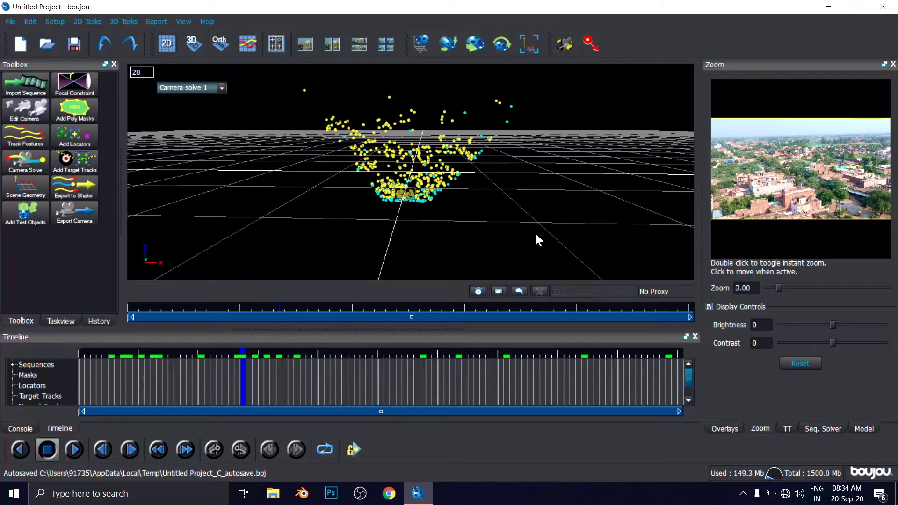
mouse_move(494, 206)
left_mouse_down()
mouse_move(328, 209)
mouse_move(444, 206)
mouse_move(333, 207)
mouse_move(573, 183)
mouse_move(386, 192)
mouse_move(241, 182)
mouse_move(509, 187)
mouse_move(302, 206)
mouse_move(413, 203)
mouse_move(361, 226)
mouse_move(532, 190)
mouse_move(509, 212)
left_mouse_up()
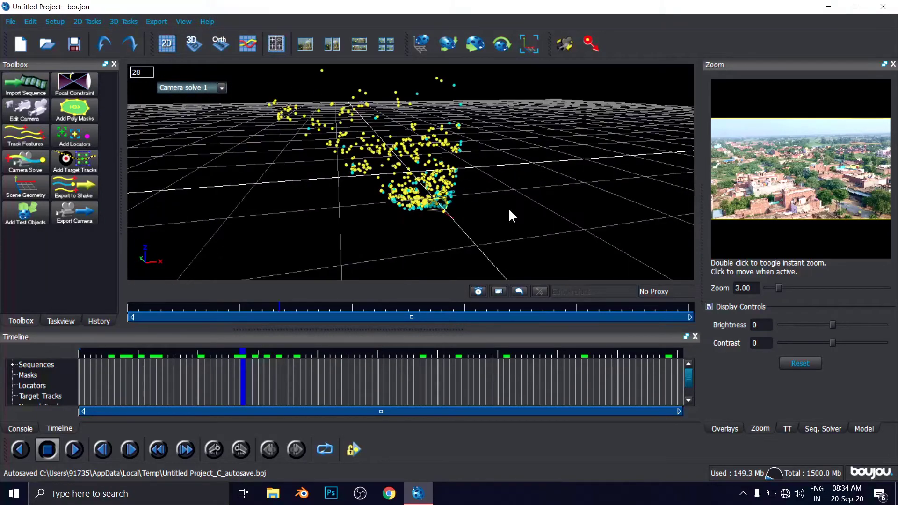
left_click(167, 46)
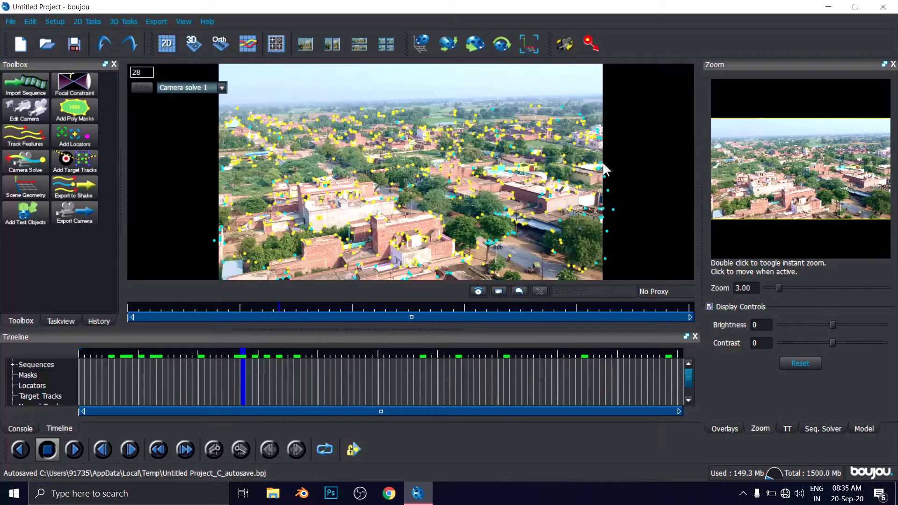
Export the camera solve, choosing the Desktop as the save location.
left_click(159, 21)
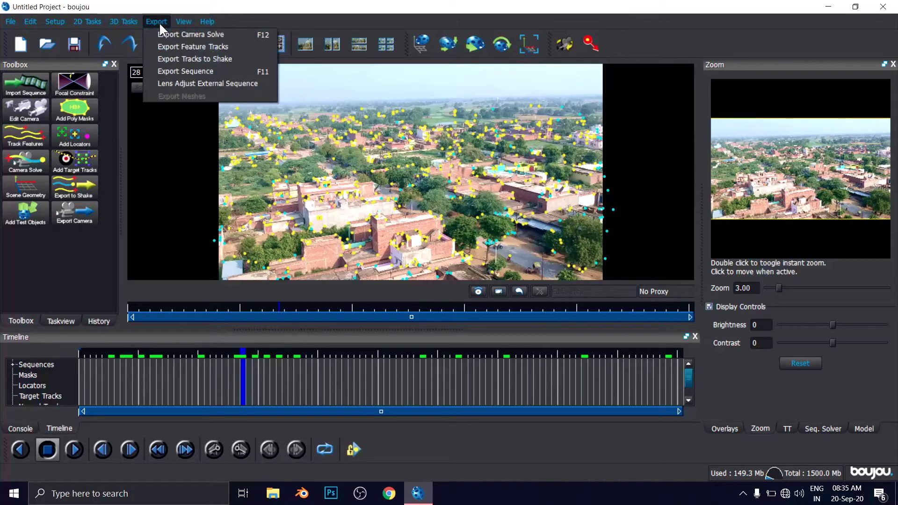
left_click(209, 34)
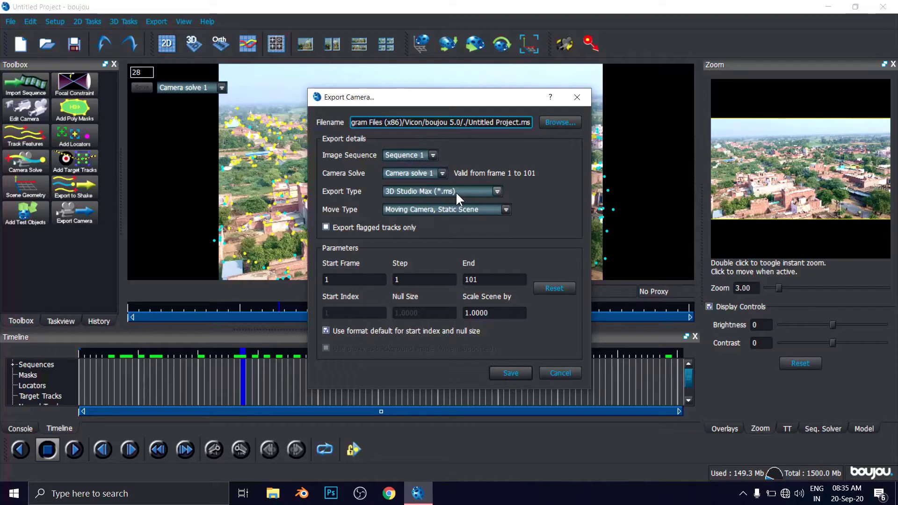
left_click(564, 123)
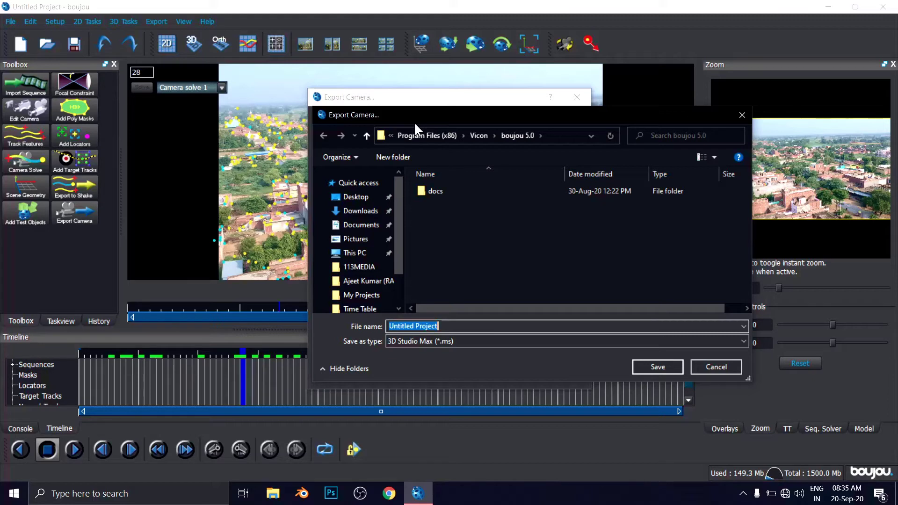
left_click(356, 200)
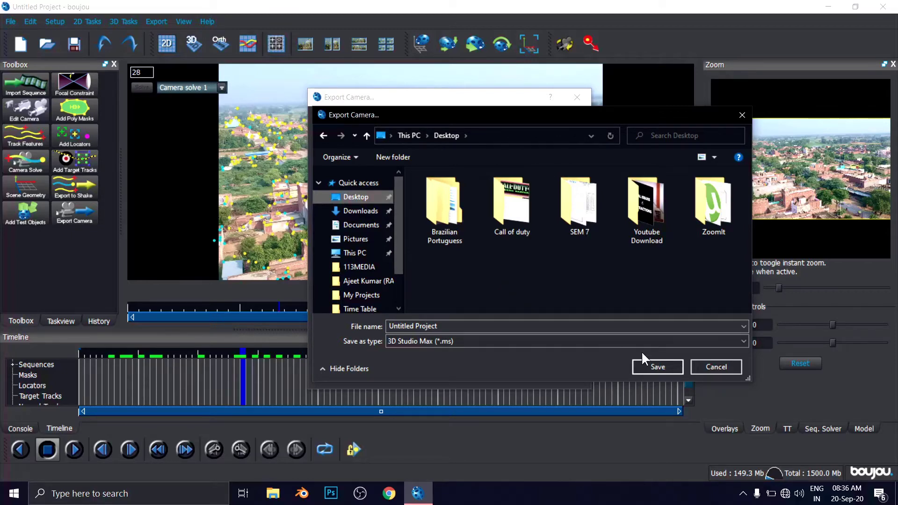
left_click(657, 364)
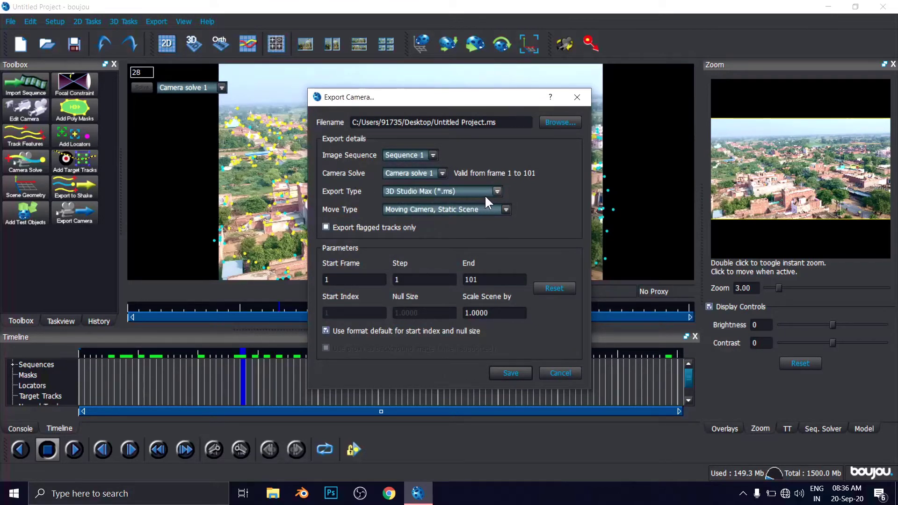
Set the export type to Text (*.txt) and export the camera file.
left_click(497, 189)
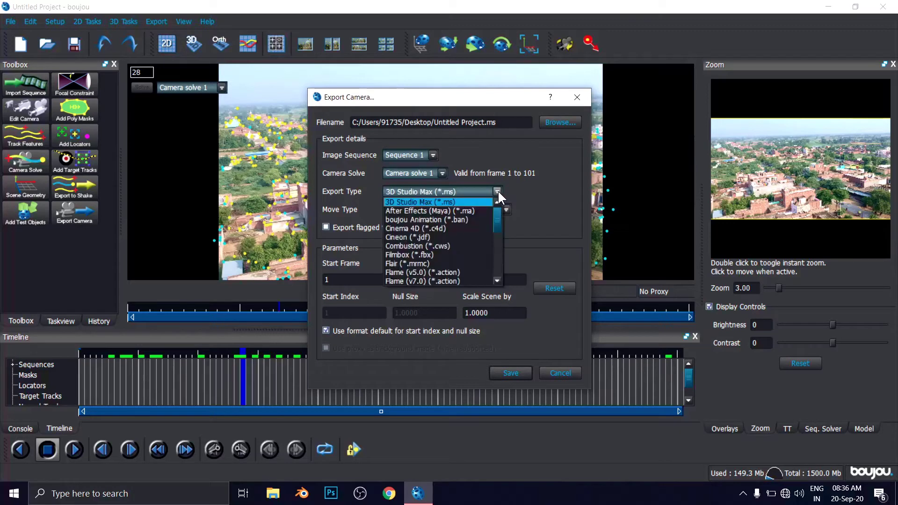
scroll(436, 279, "down", 5)
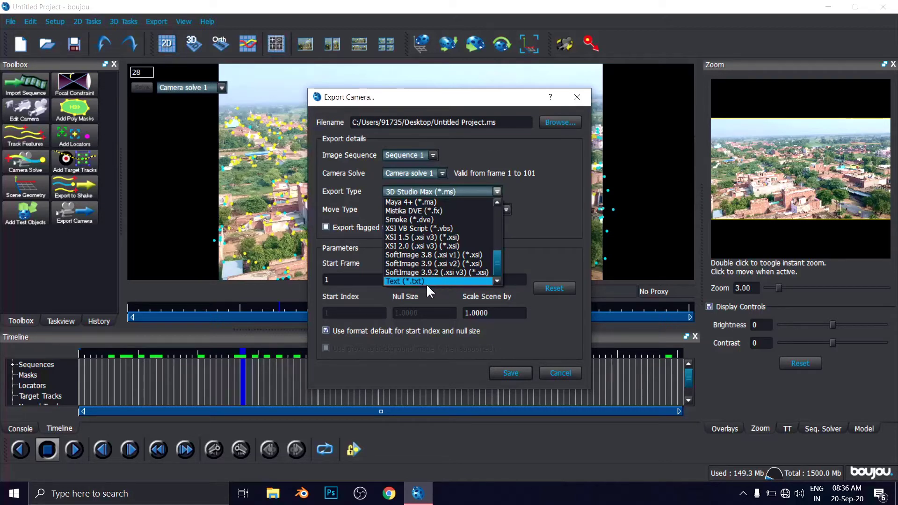
left_click(425, 280)
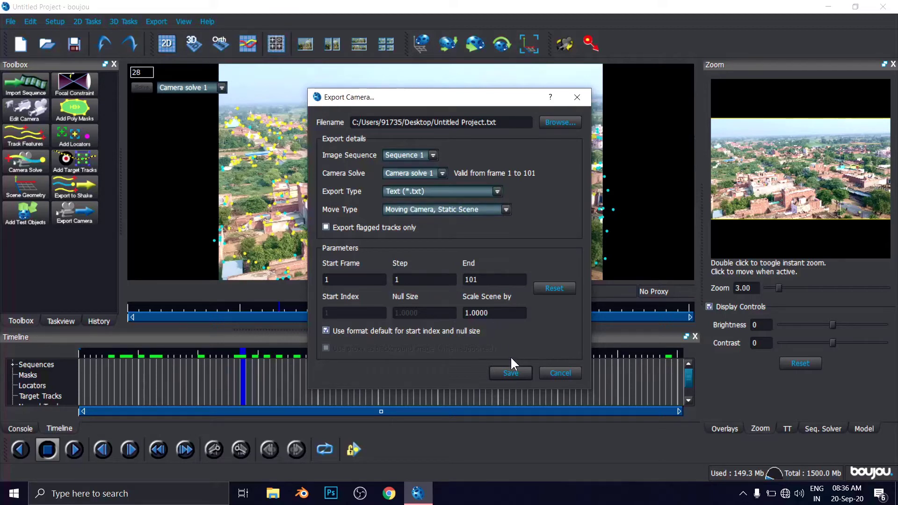
left_click(510, 372)
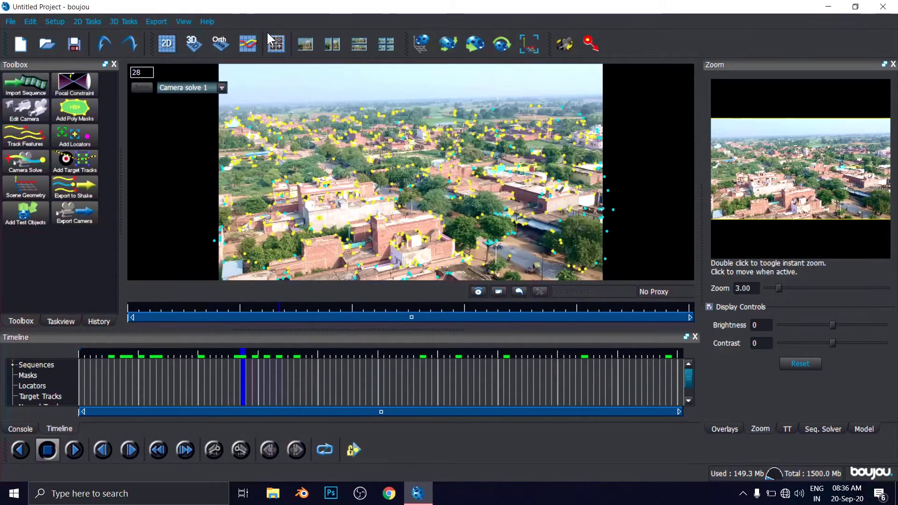
Close boujou without saving and refresh the desktop.
left_click(883, 7)
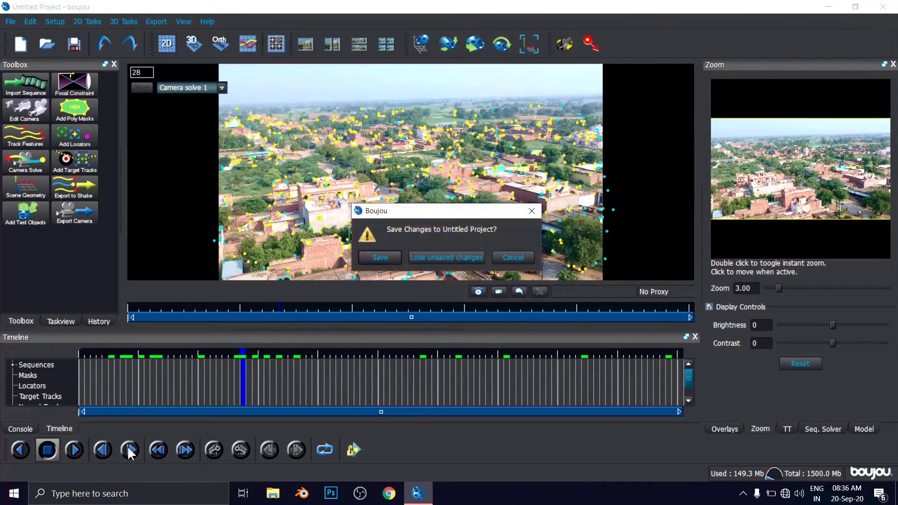
left_click(427, 260)
right_click(343, 165)
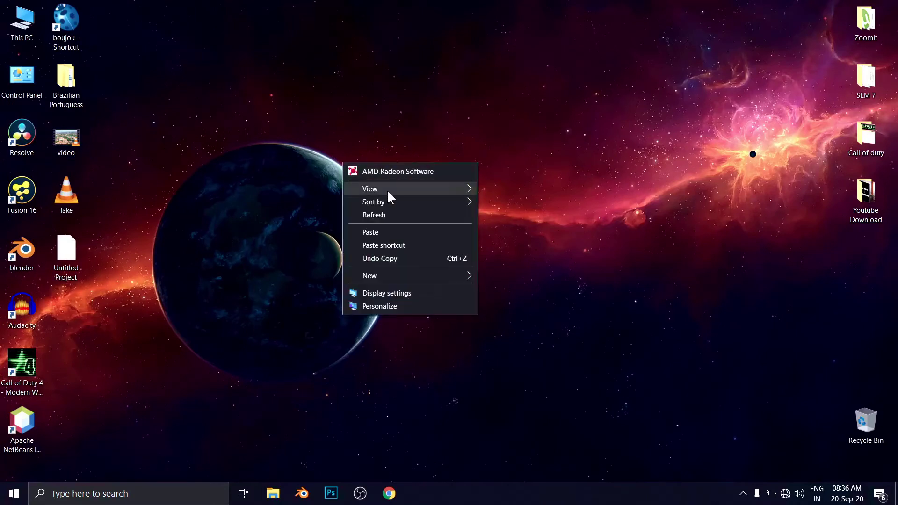
left_click(407, 214)
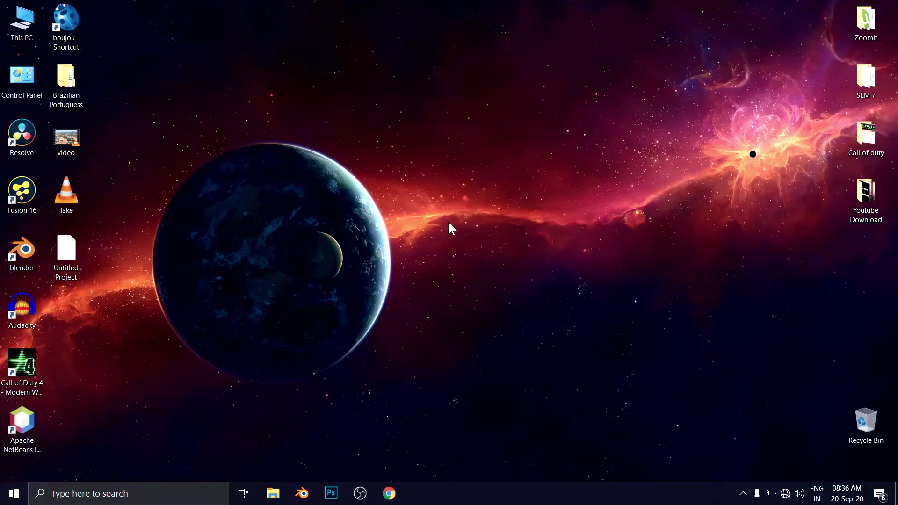
Move the Untitled Project file around the desktop and back into the left columns.
left_click(72, 254)
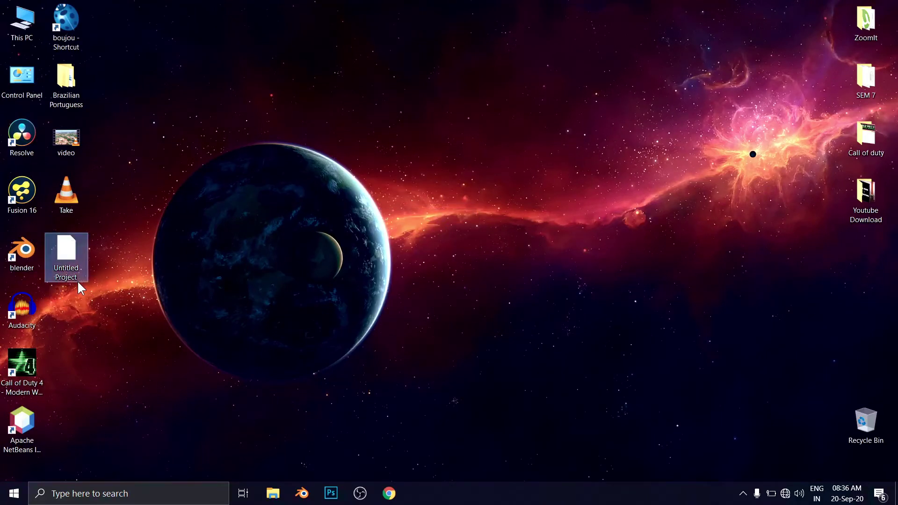
left_click_drag(77, 241, 431, 127)
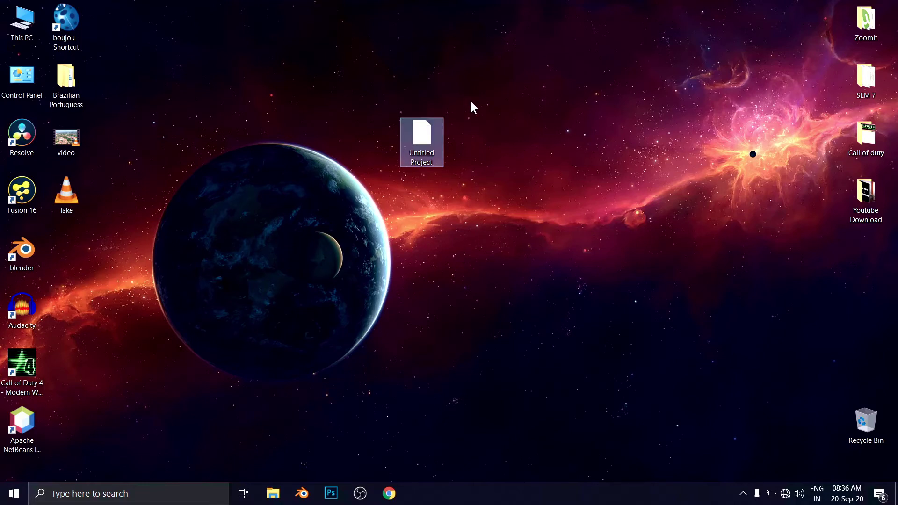
right_click(586, 131)
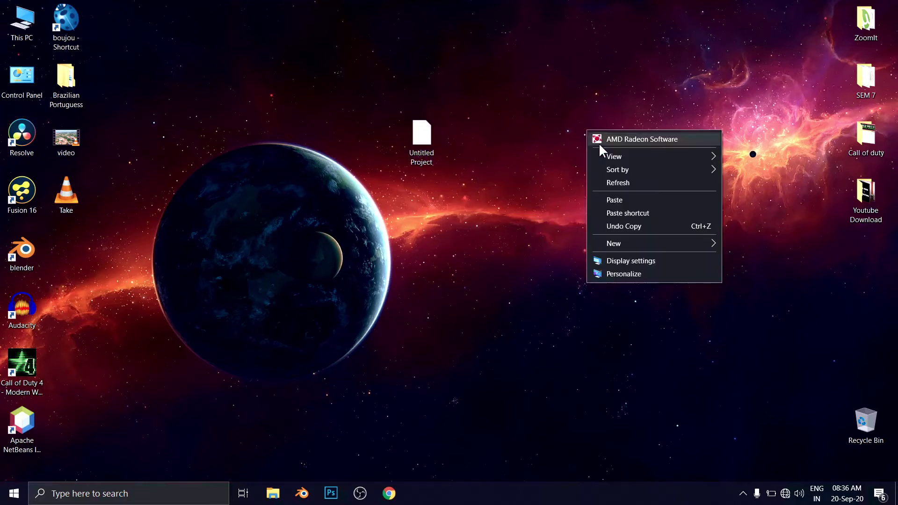
left_click(627, 181)
left_click_drag(416, 141, 242, 89)
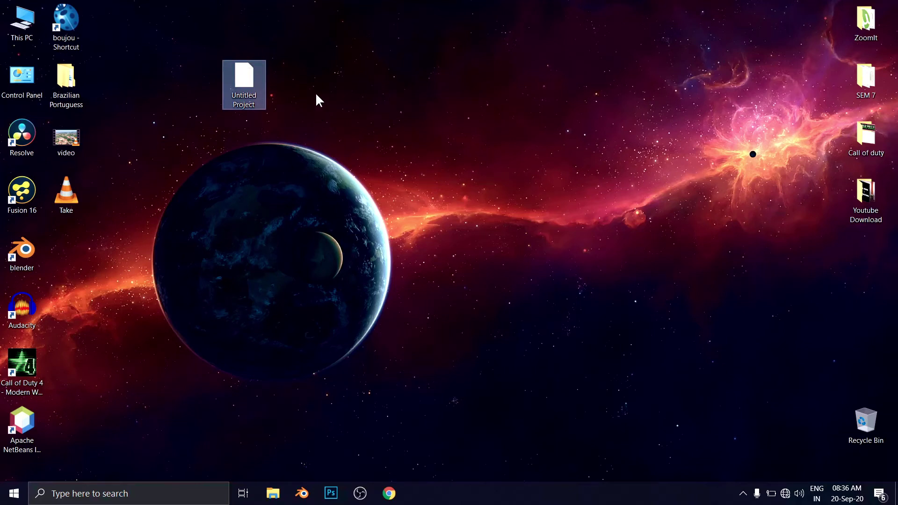
left_click_drag(264, 89, 89, 261)
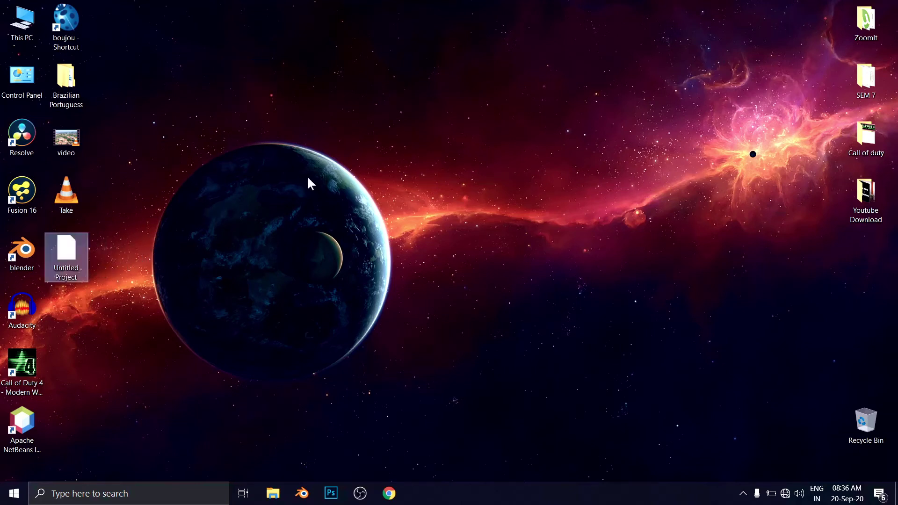
right_click(389, 115)
In Blender 2.78, delete the default lamp, cube and camera to empty the scene.
left_click(428, 170)
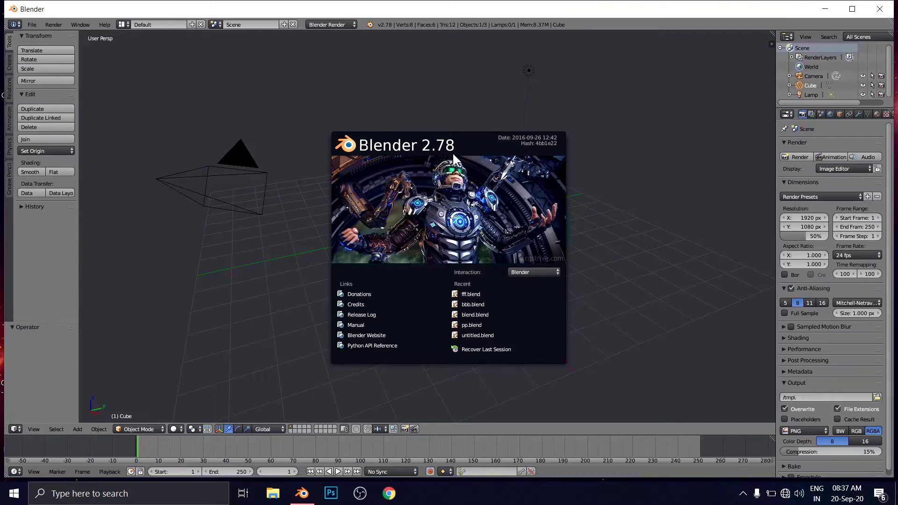
left_click(640, 234)
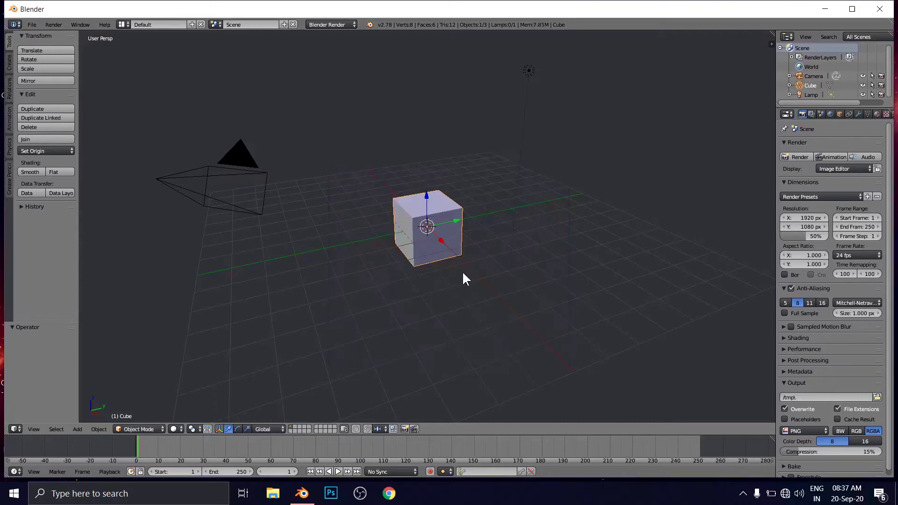
right_click(538, 194)
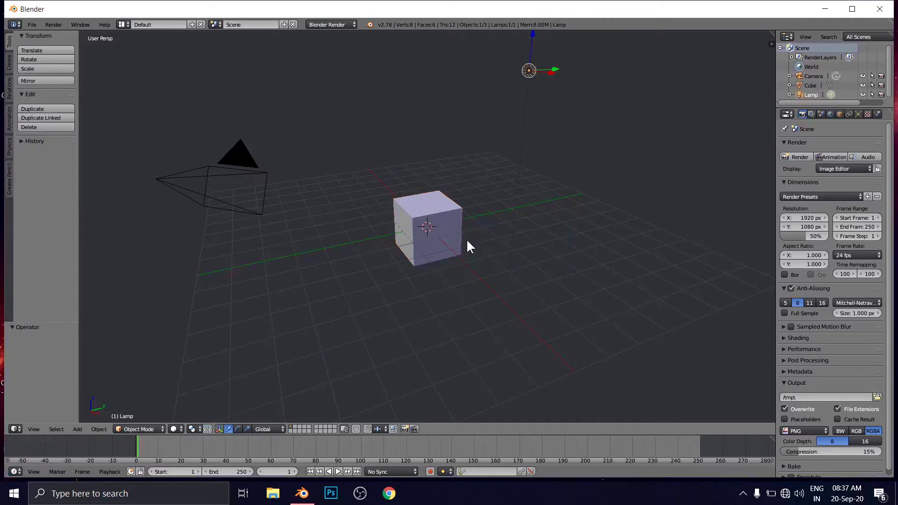
right_click(441, 219)
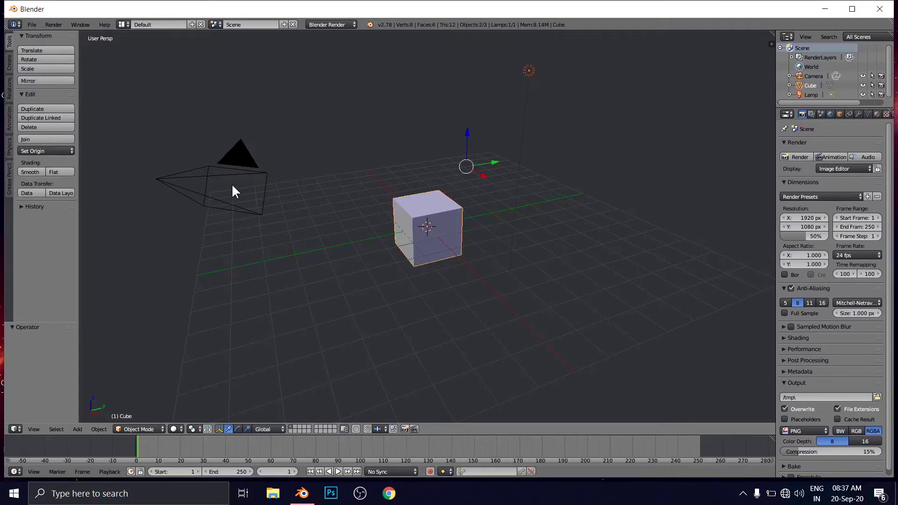
right_click(238, 166, "shift")
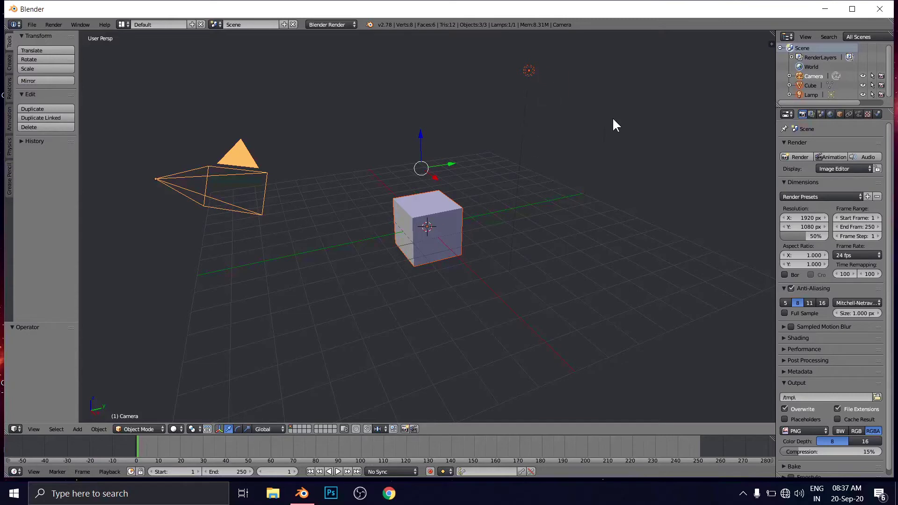
key("x")
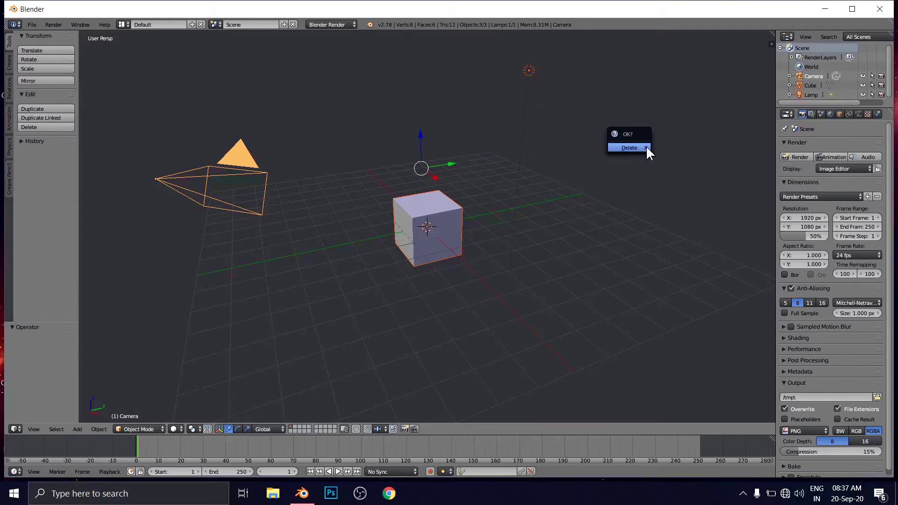
left_click(644, 148)
left_click(157, 25)
Switch to Scripting, add a new text block, clear test typing, and minimize Blender.
left_click(137, 89)
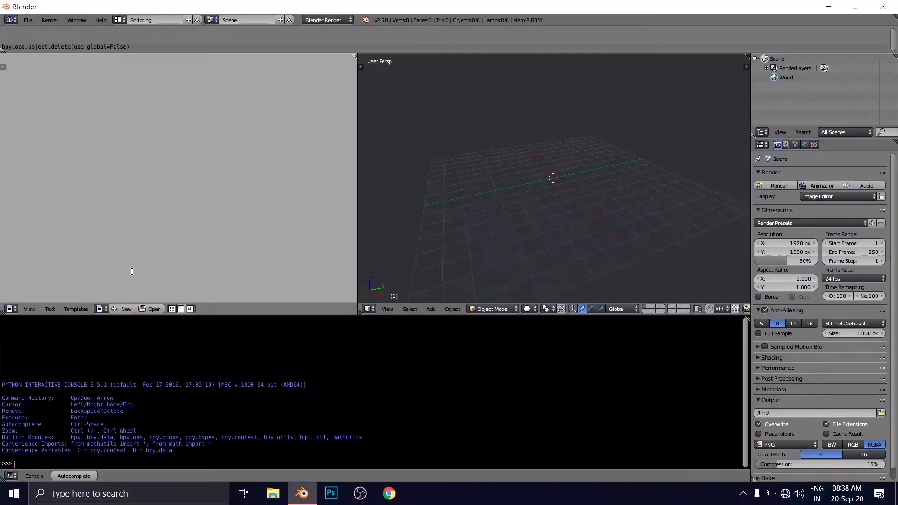
left_click(124, 308)
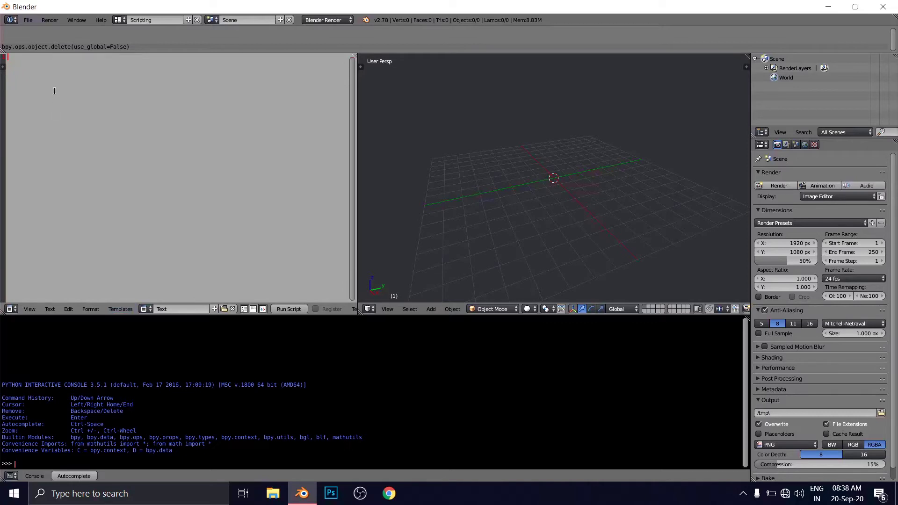
type("jhjkgjhgjgjhfjhfjhf")
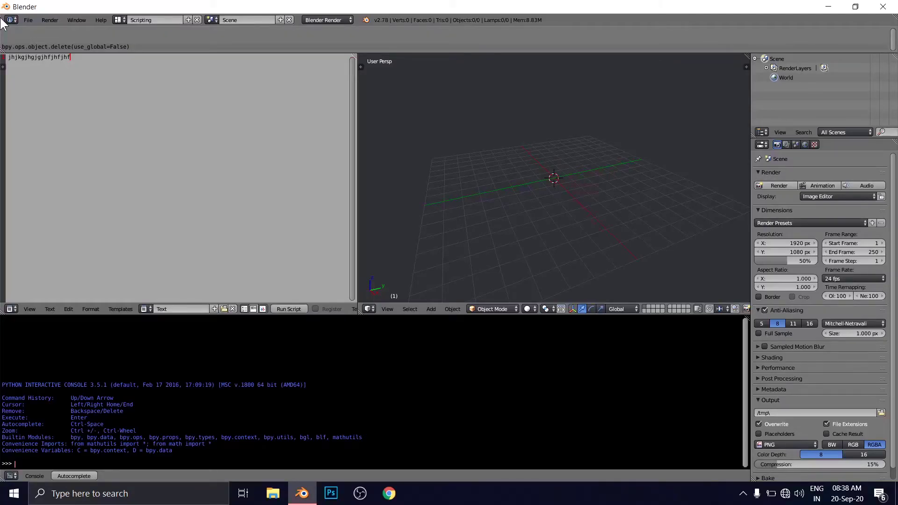
type("kgjhgjhg")
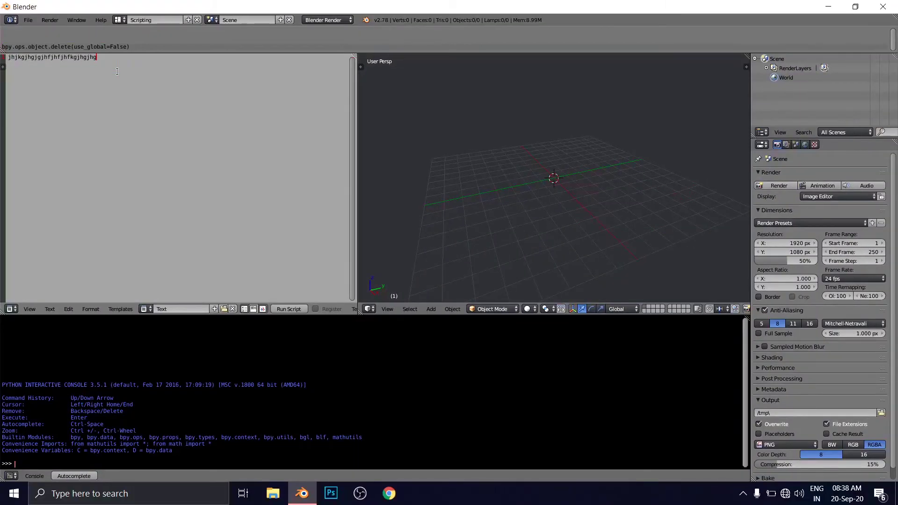
key("BackSpace")
key("BackSpace")
key("BackSpace")
key("BackSpace")
key("BackSpace")
key("BackSpace")
key("BackSpace")
key("BackSpace")
key("BackSpace")
key("BackSpace")
key("BackSpace")
key("BackSpace")
key("BackSpace")
key("BackSpace")
key("BackSpace")
key("BackSpace")
key("BackSpace")
key("BackSpace")
key("BackSpace")
key("BackSpace")
key("BackSpace")
key("BackSpace")
key("BackSpace")
key("BackSpace")
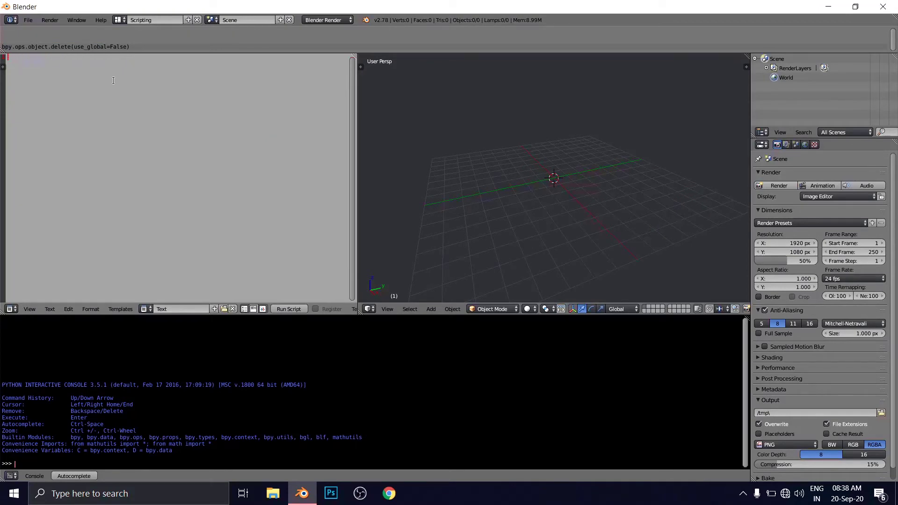
left_click(826, 7)
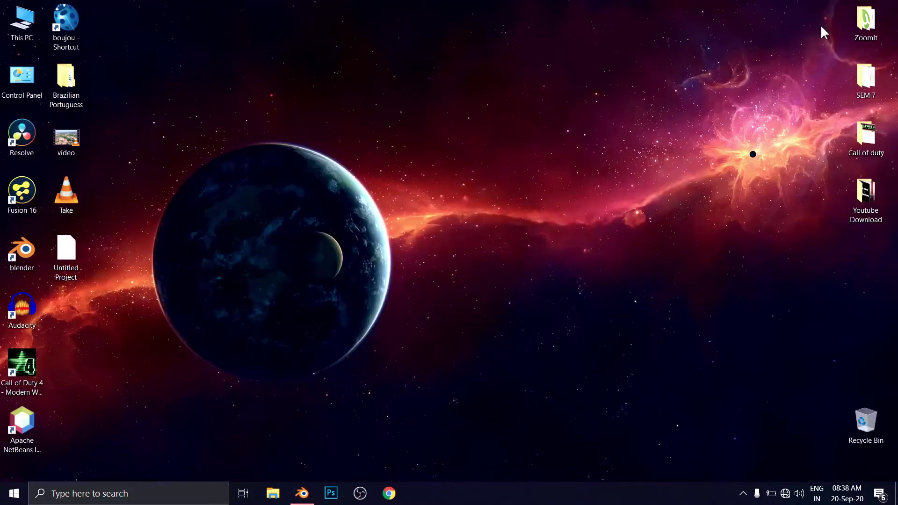
Open the Boujou to blender 2.78 script in Notepad from the ZoomIt folder.
double_click(845, 28)
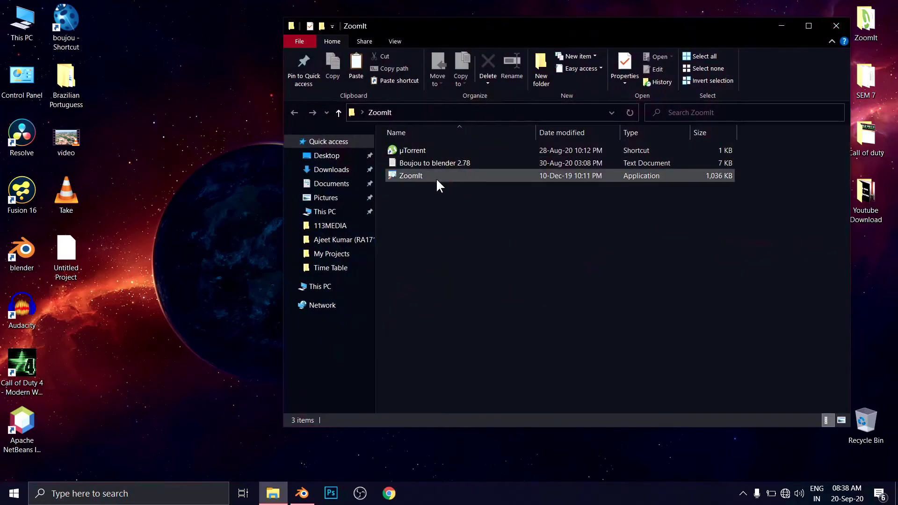
left_click(449, 164)
double_click(449, 165)
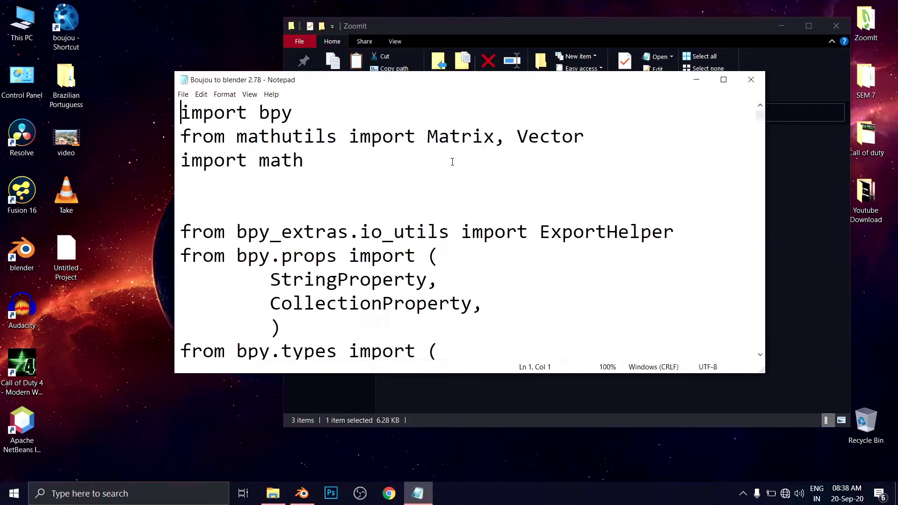
left_click(836, 28)
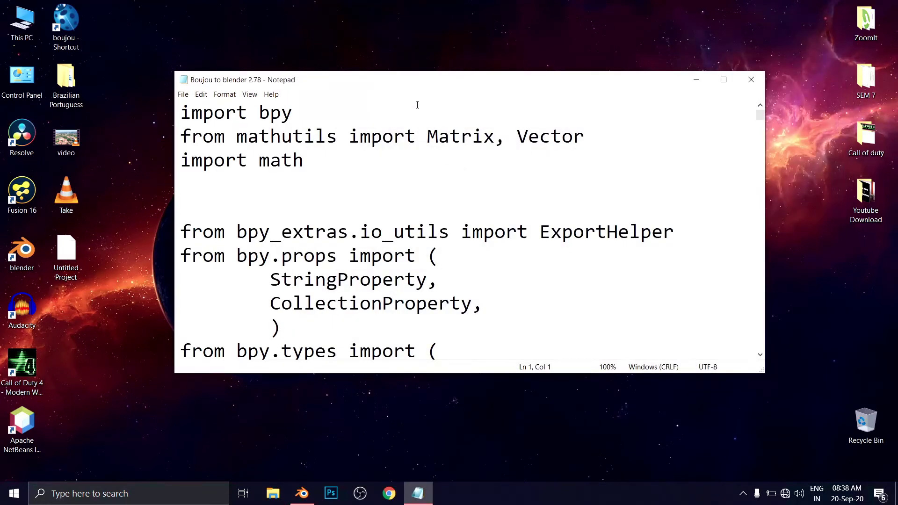
left_click_drag(437, 86, 481, 51)
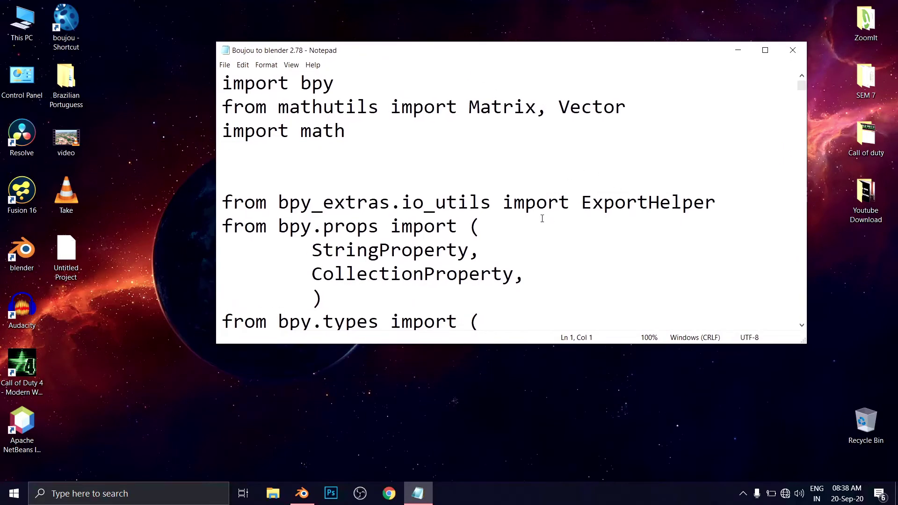
scroll(546, 220, "down", 4)
scroll(547, 220, "down", 6)
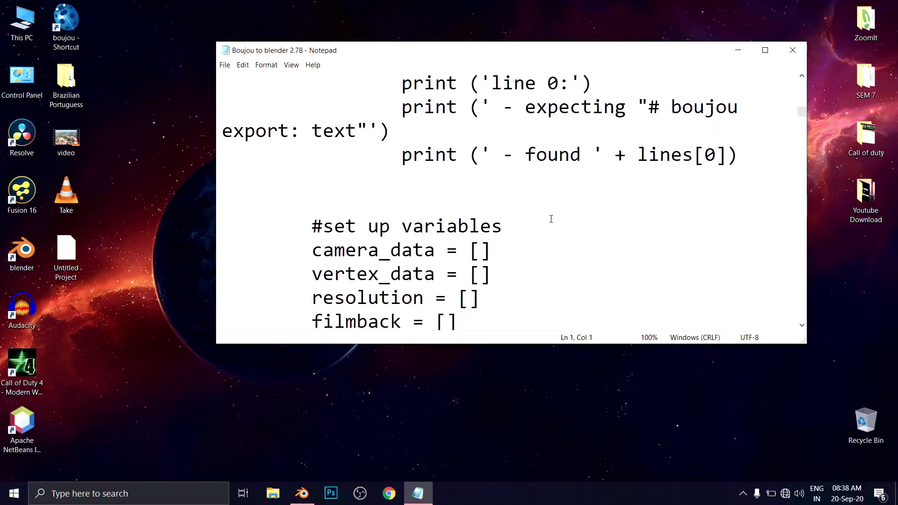
Maximize Notepad and scroll through the Boujou to blender 2.78 script.
left_click(765, 50)
scroll(421, 252, "down", 4)
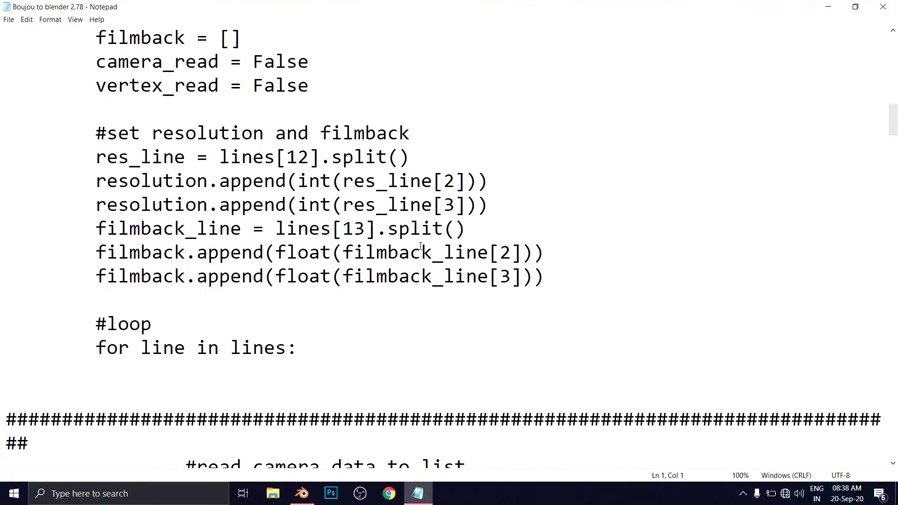
scroll(421, 252, "down", 8)
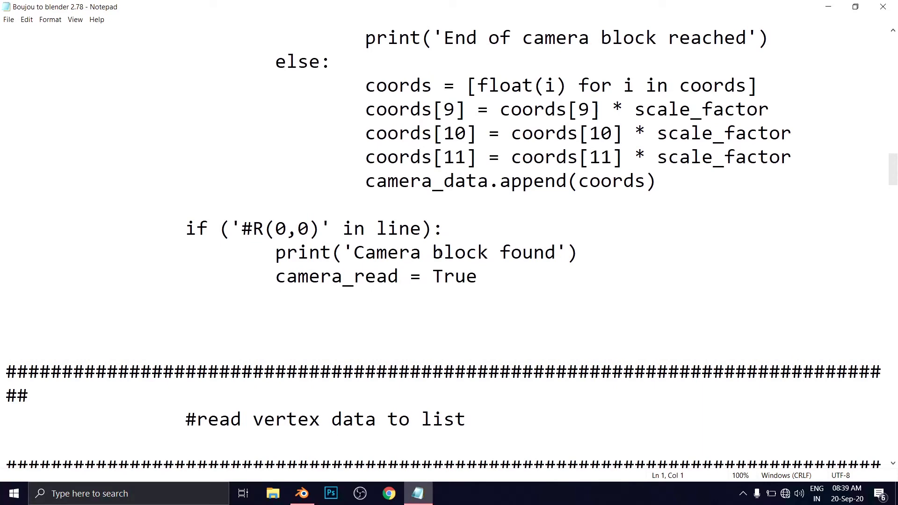
scroll(419, 317, "up", 7)
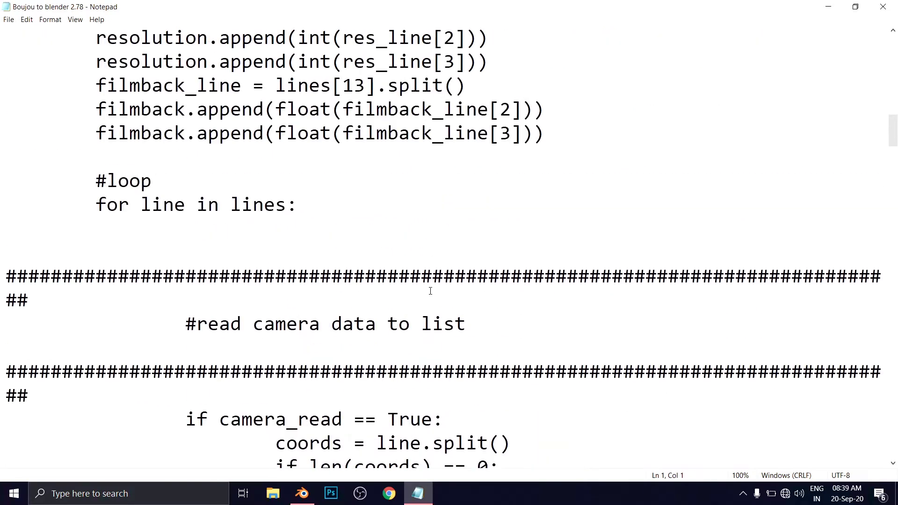
scroll(844, 191, "down", 4)
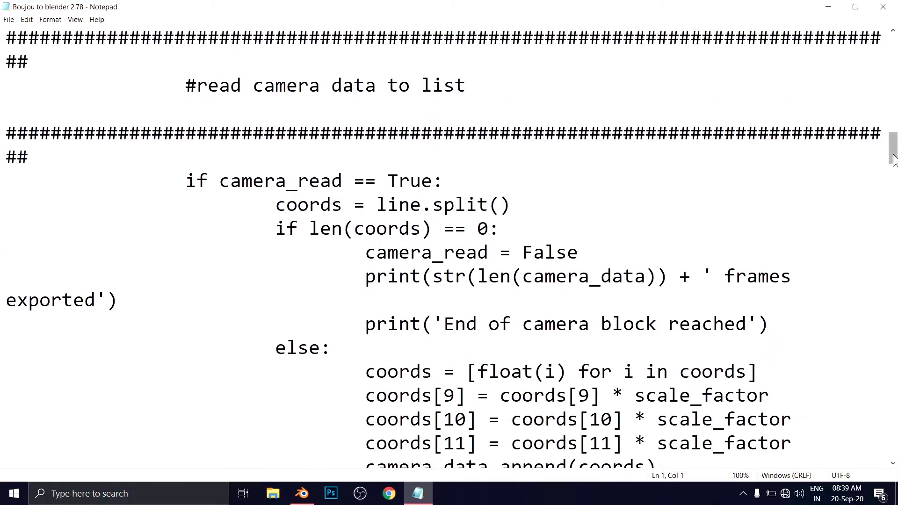
left_click_drag(893, 159, 849, 52)
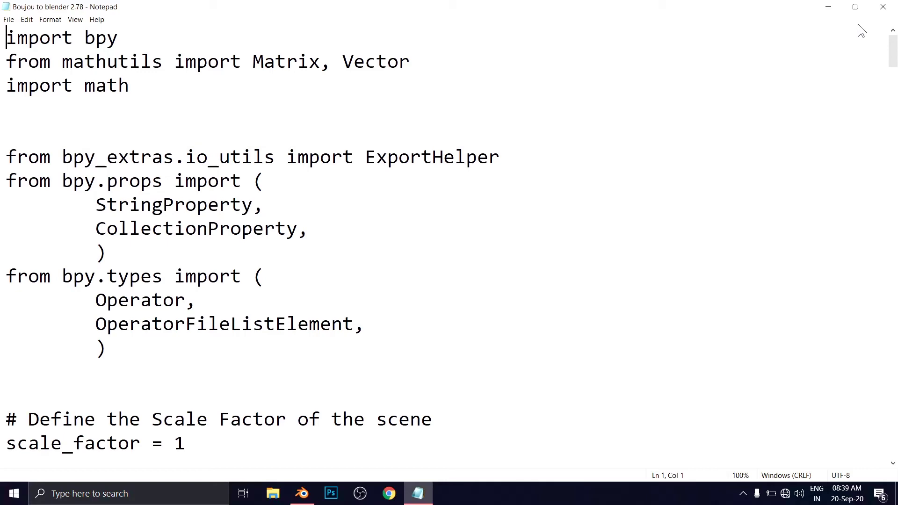
scroll(484, 104, "down", 1)
scroll(485, 99, "down", 3)
scroll(506, 86, "up", 4)
Select and copy the entire script, then close Notepad.
key("ctrl+a")
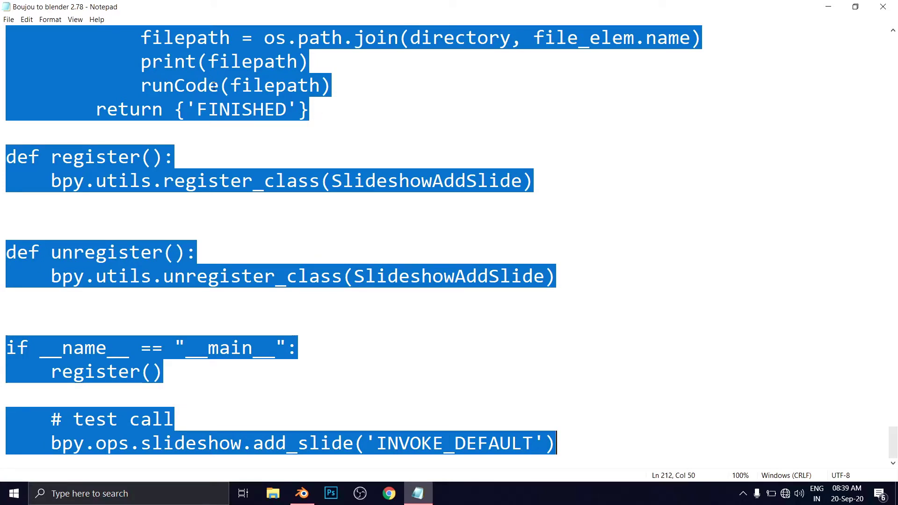
right_click(195, 75)
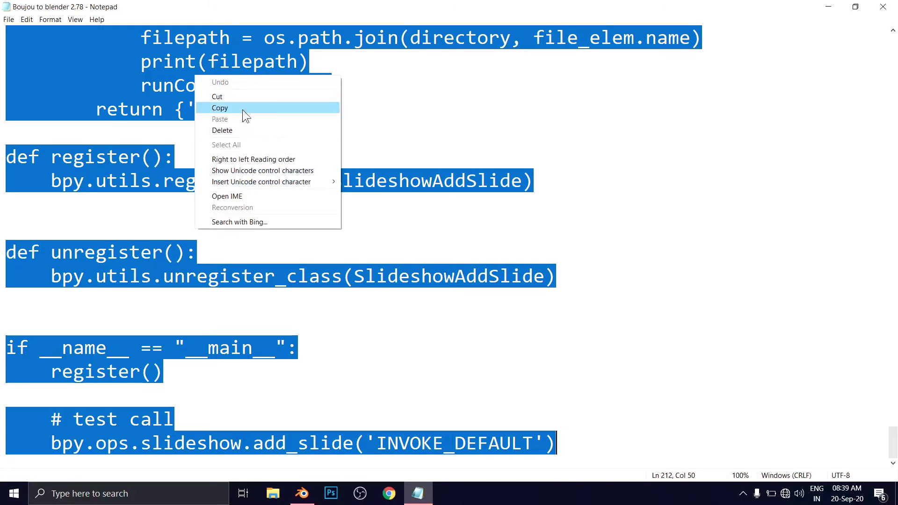
left_click(226, 110)
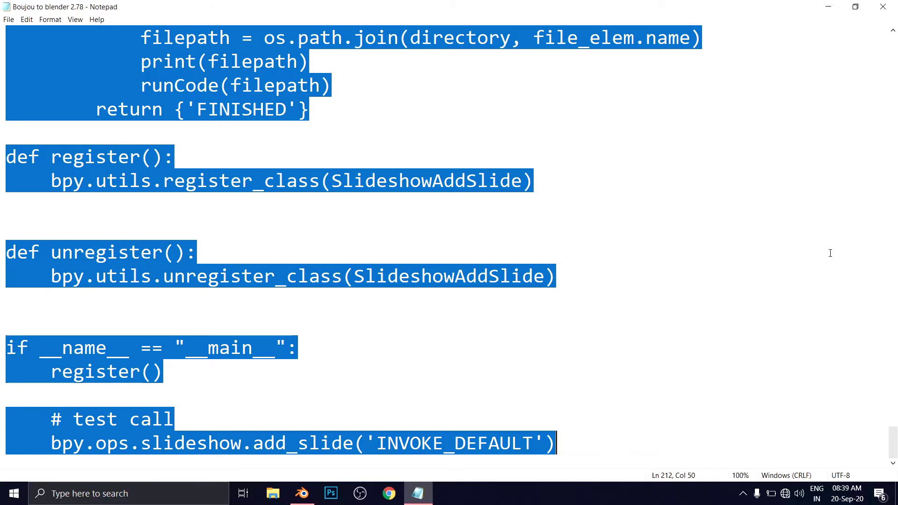
left_click(877, 9)
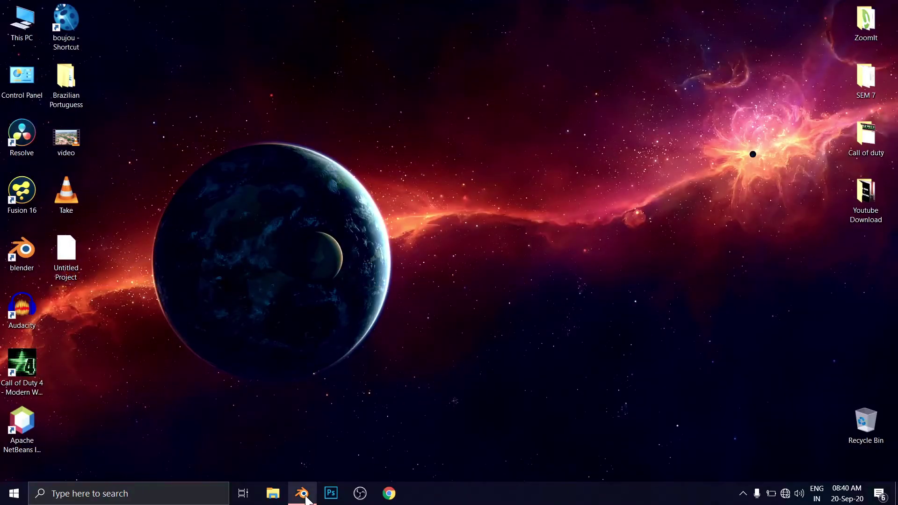
Paste the Boujou import script into Blender's text editor and run it.
left_click(301, 491)
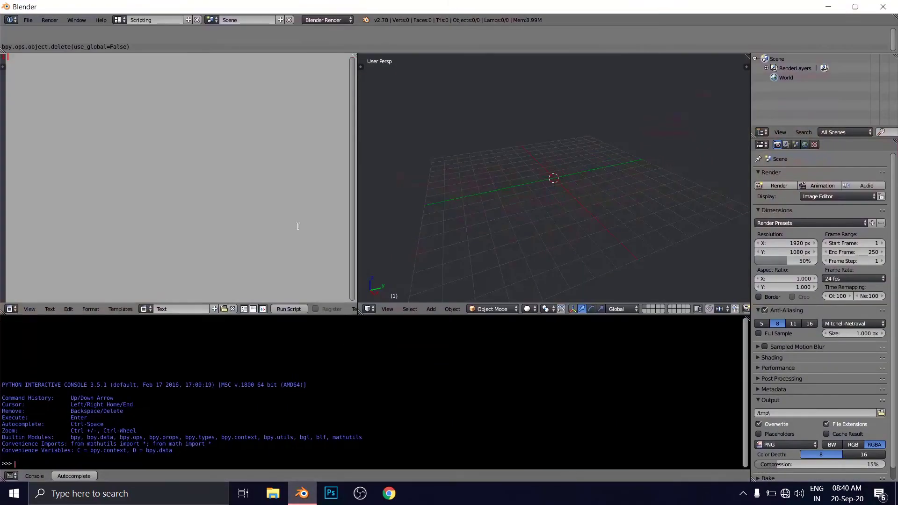
right_click(64, 76)
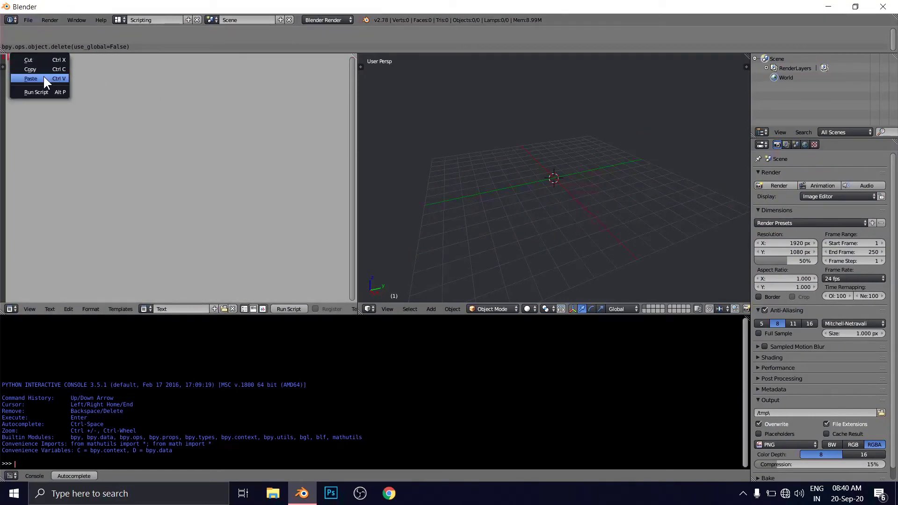
left_click(59, 78)
scroll(110, 159, "up", 10)
scroll(110, 159, "up", 20)
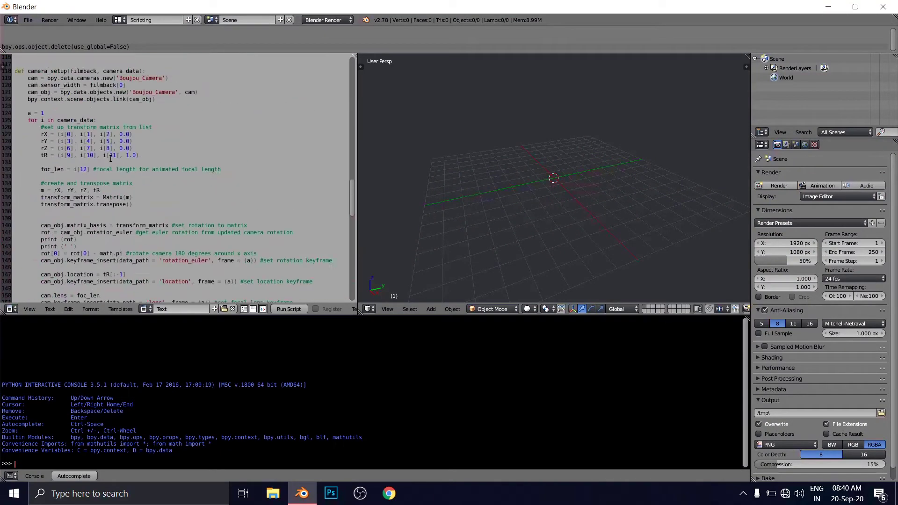
scroll(110, 158, "up", 17)
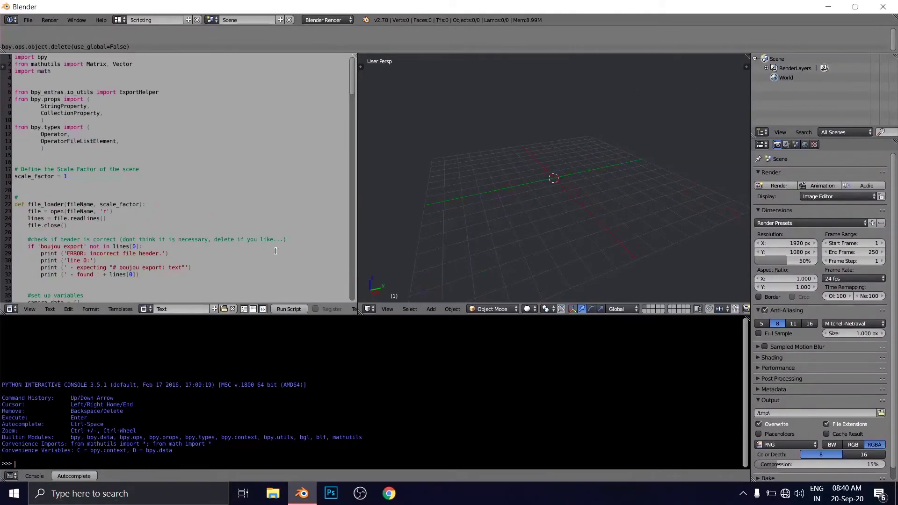
left_click(287, 307)
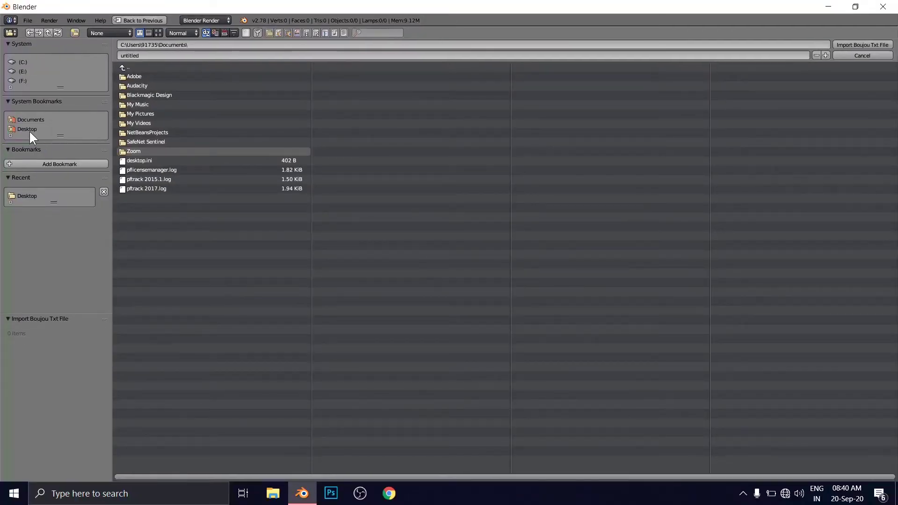
Import the Desktop's Untitled Project.txt Boujou export to create Boujou_Camera and Boujou_Pointcloud.
left_click(28, 127)
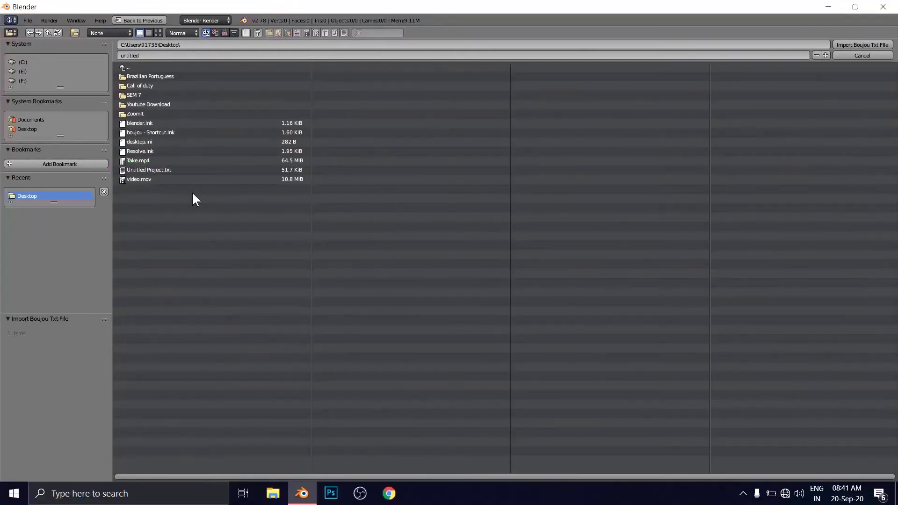
left_click(155, 171)
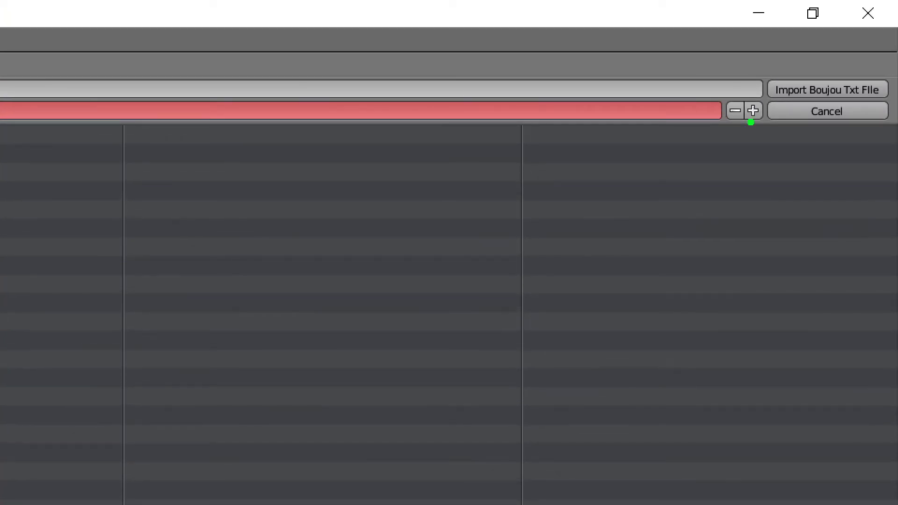
mouse_move(774, 46)
left_mouse_down()
mouse_move(837, 96)
mouse_move(894, 114)
left_mouse_up()
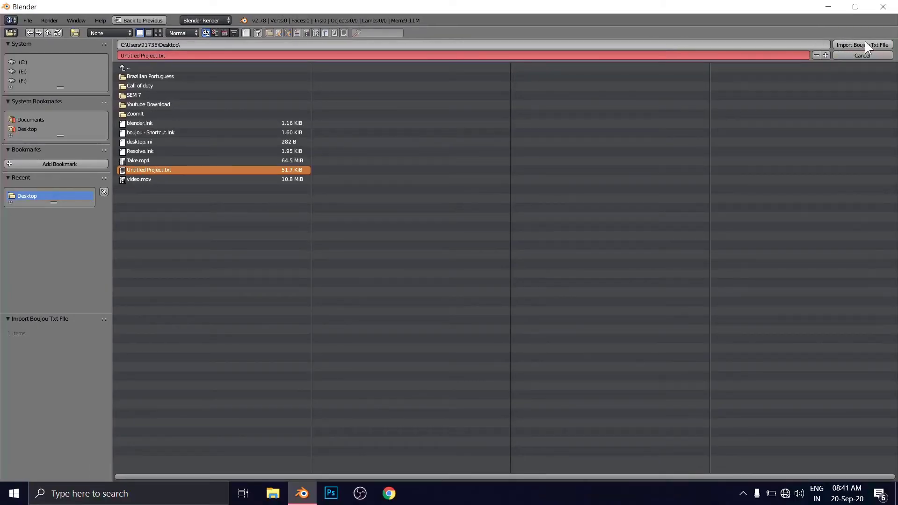
left_click(872, 46)
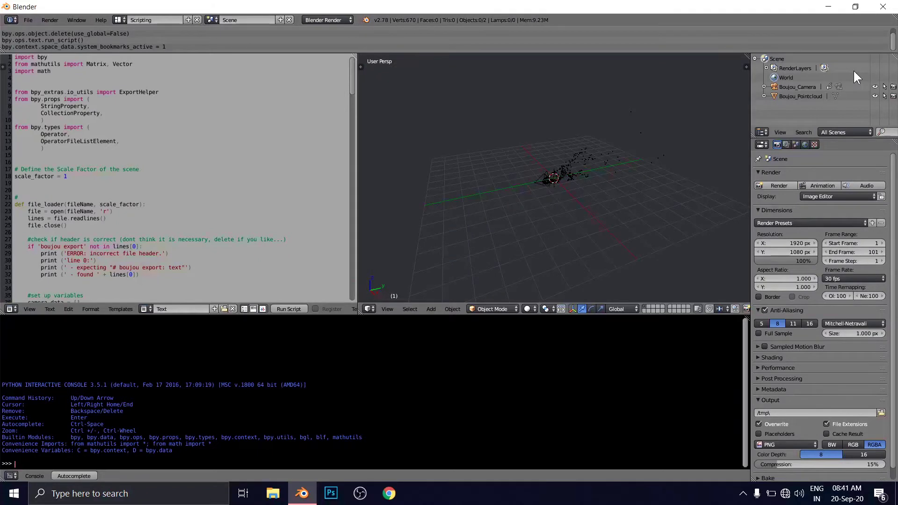
Orbit around the imported point cloud and switch to the Default screen layout.
middle_click_drag(605, 219, 426, 216)
middle_click_drag(577, 208, 471, 205)
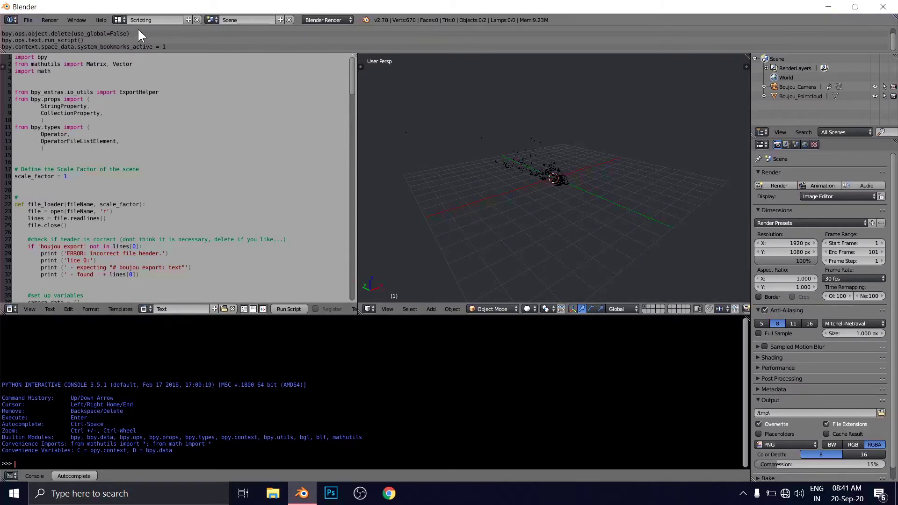
left_click(120, 20)
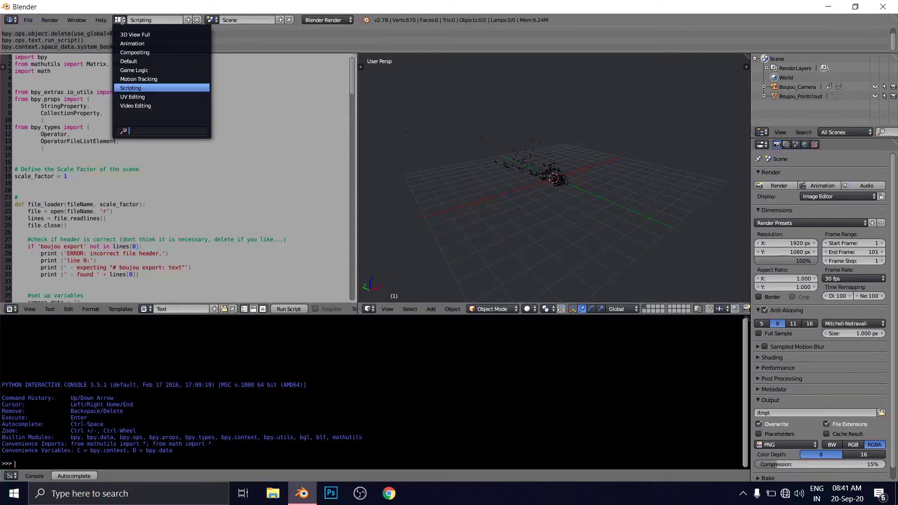
left_click(135, 61)
Play the tracked camera animation through frame 101, then stop it back at frame 1.
middle_click_drag(386, 312, 424, 310)
scroll(459, 281, "up", 3)
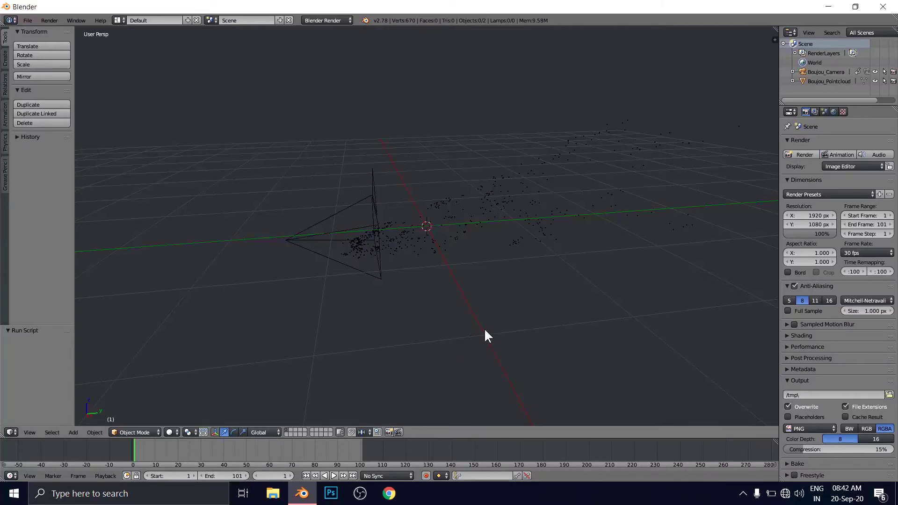
middle_click_drag(485, 330, 450, 336)
left_click(333, 475)
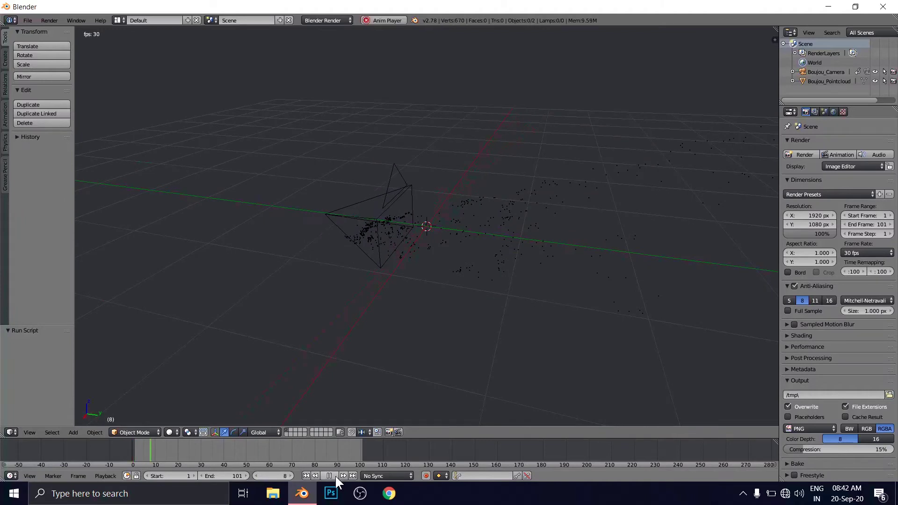
middle_click_drag(400, 241, 410, 392)
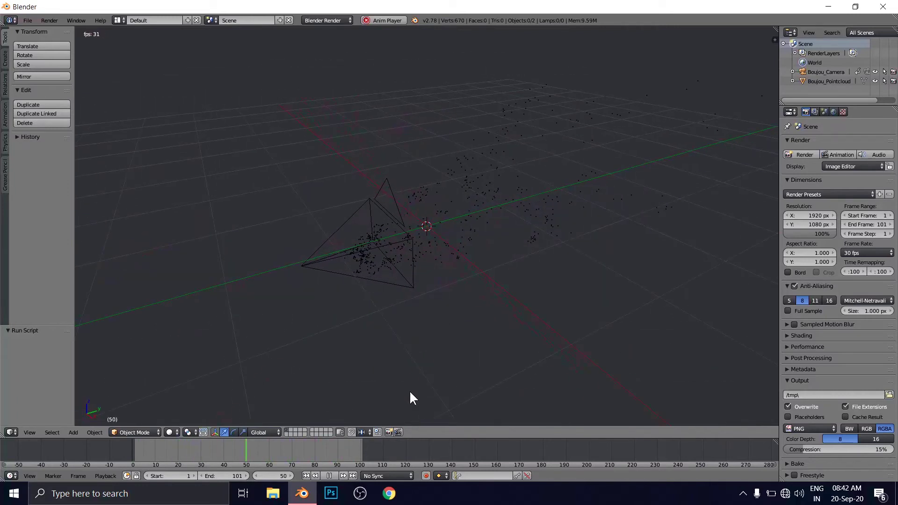
left_click(329, 476)
left_click(307, 476)
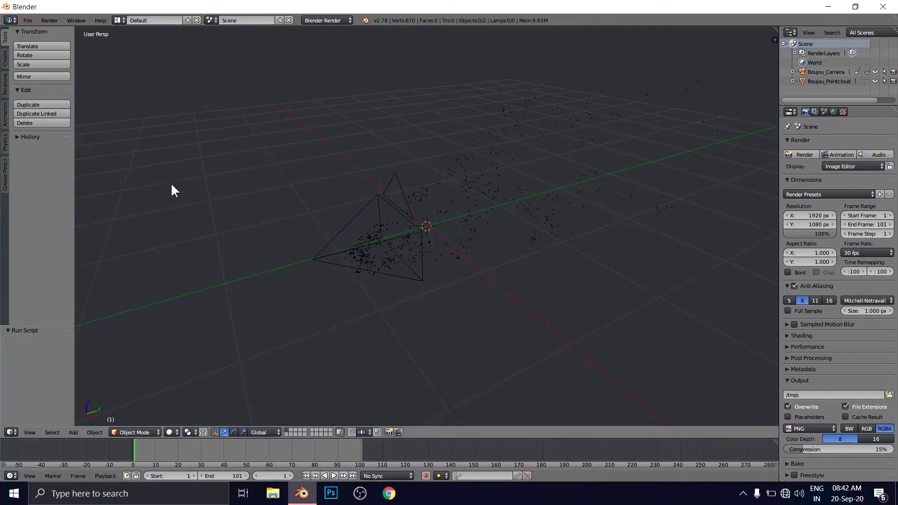
Use File > Save As to store the scene under the name blender.blend in the Desktop folder.
left_click(26, 21)
left_click(45, 91)
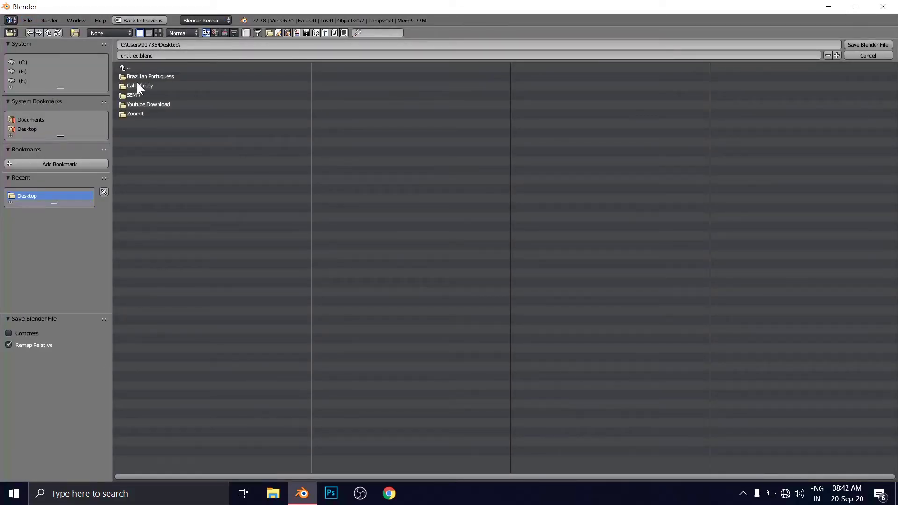
left_click(176, 56)
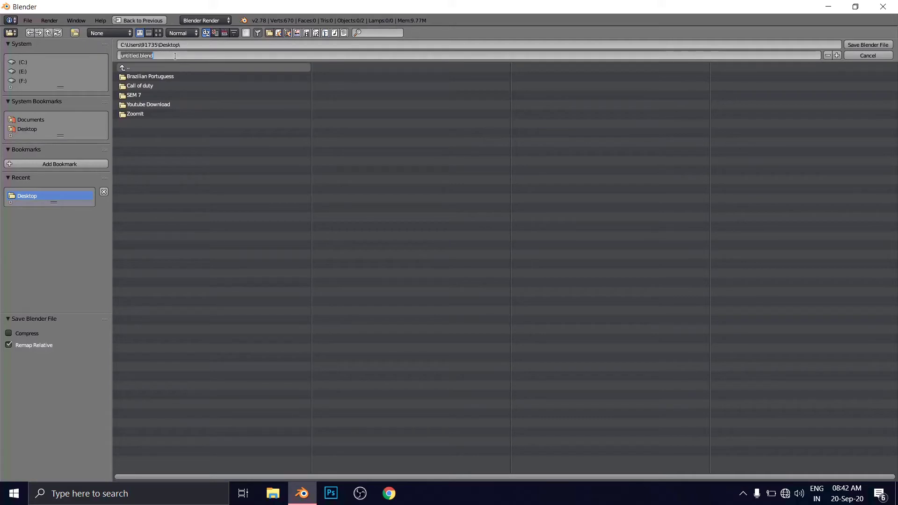
type("blend")
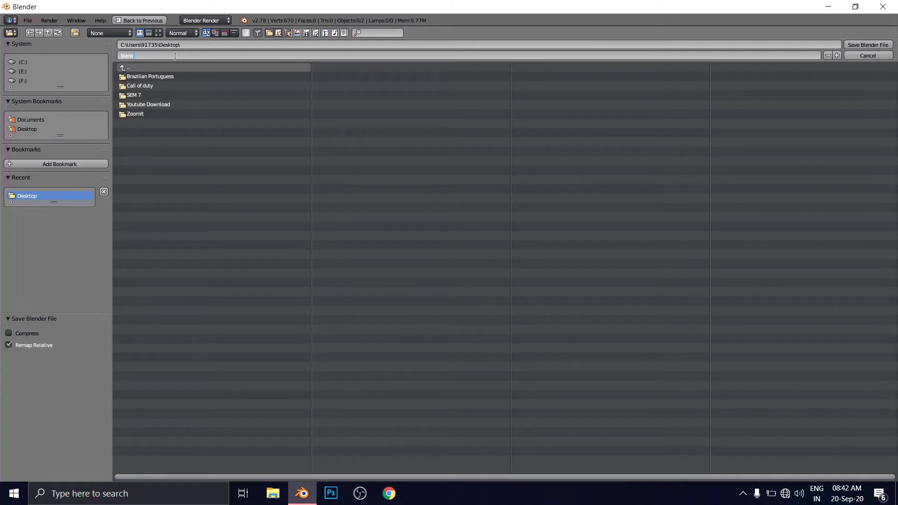
type("er")
left_click(244, 137)
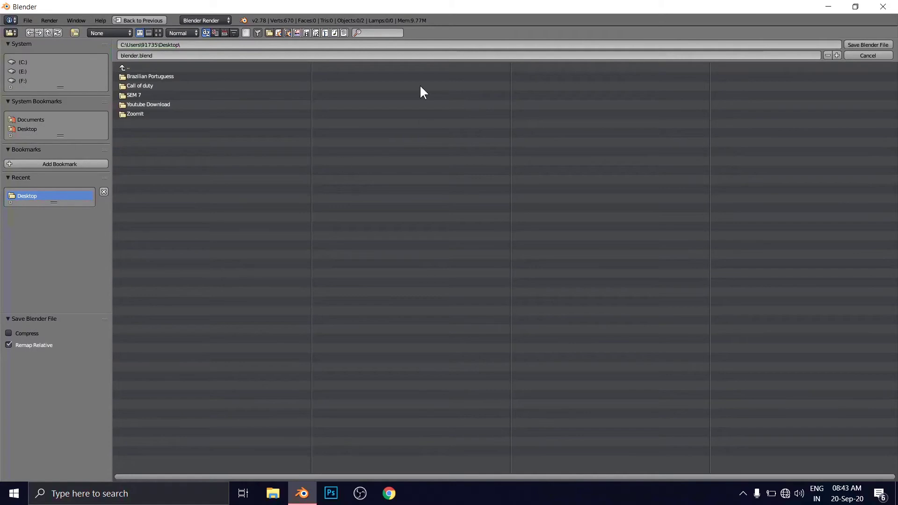
left_click(885, 47)
Close Blender, then move the Untitled Project and blender icons near the desktop's top and refresh.
left_click(882, 7)
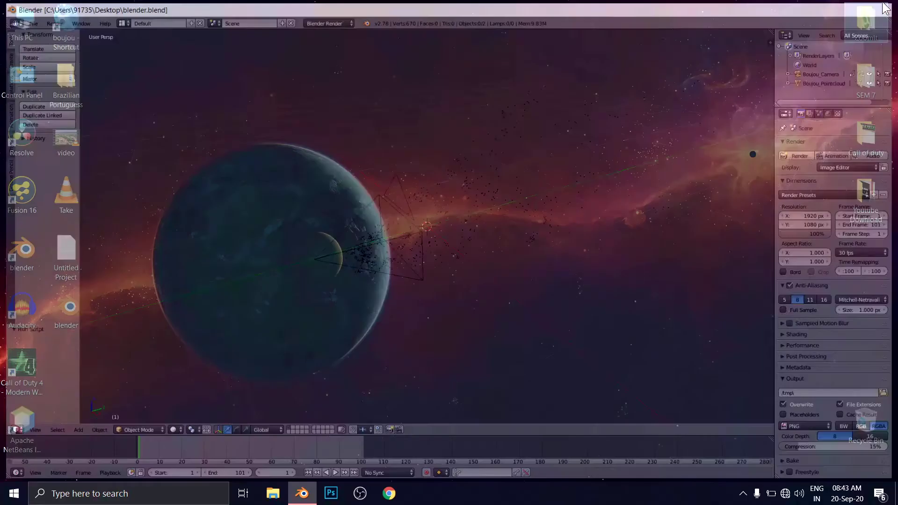
right_click(399, 75)
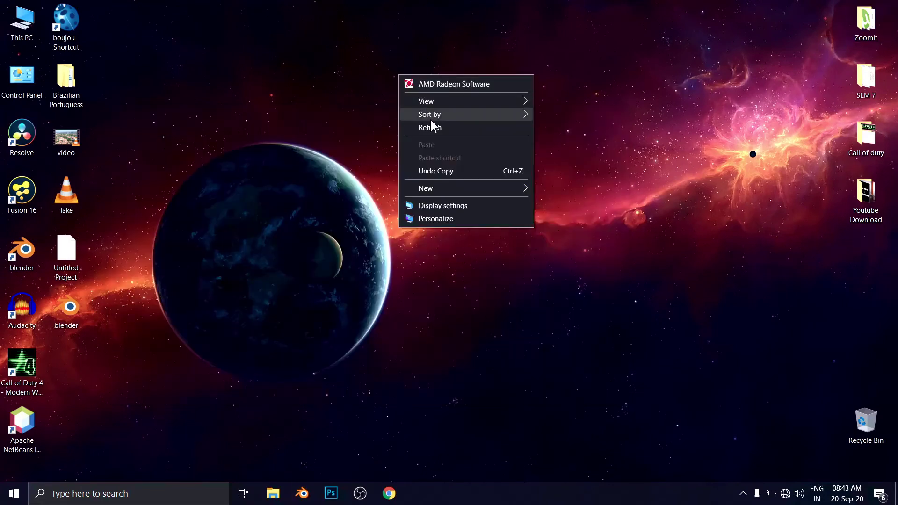
left_click(430, 127)
left_click_drag(72, 253, 609, 99)
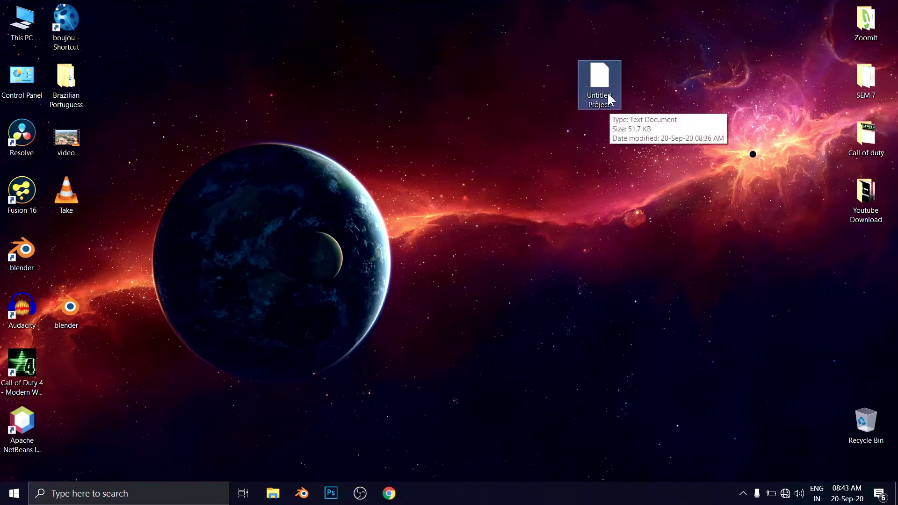
left_click_drag(78, 313, 271, 102)
right_click(312, 96)
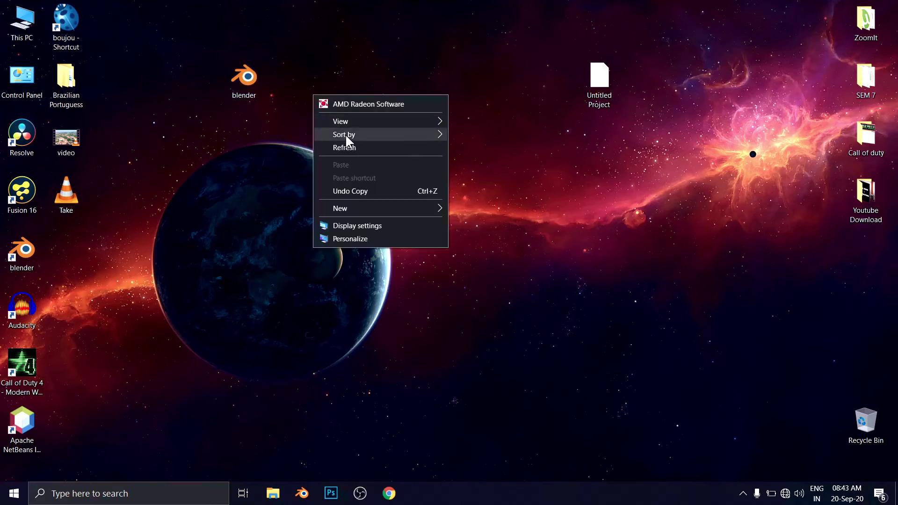
left_click(348, 148)
left_click_drag(251, 108, 255, 82)
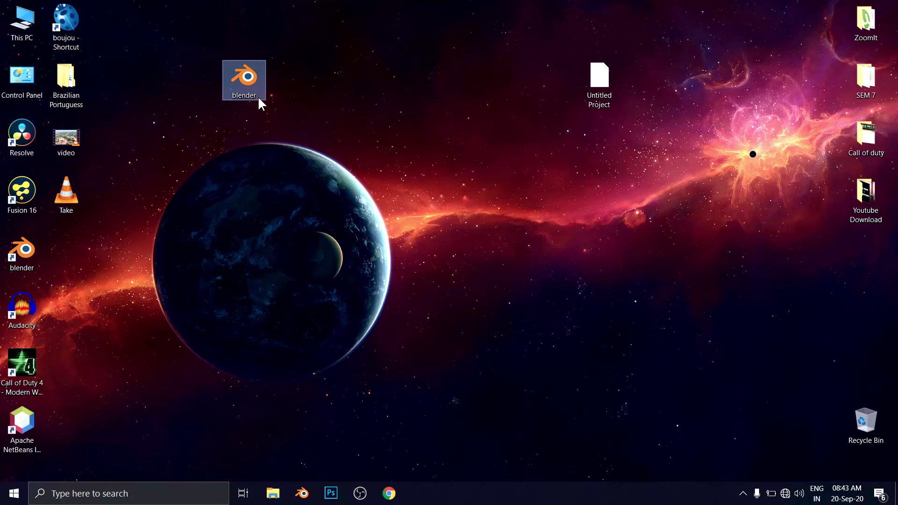
Launch Blender 2.90 from its desktop shortcut.
left_click(16, 250)
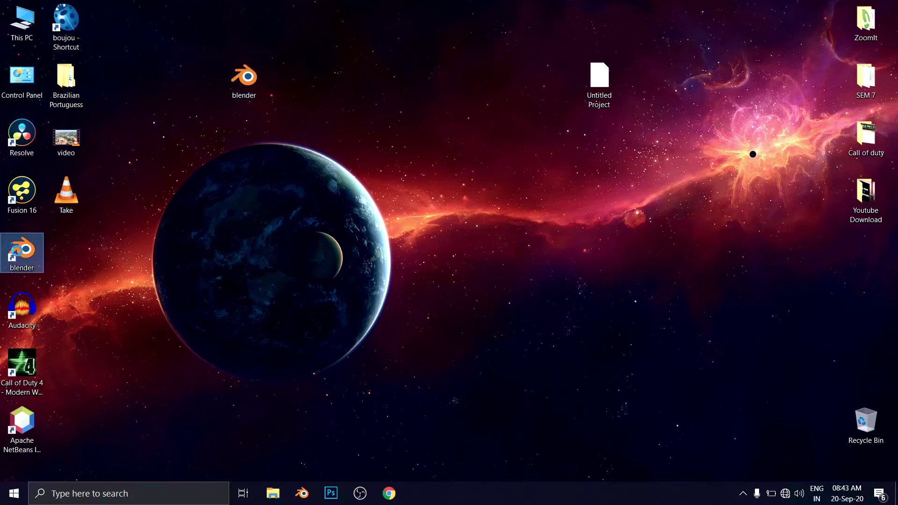
right_click(16, 250)
left_click(56, 204)
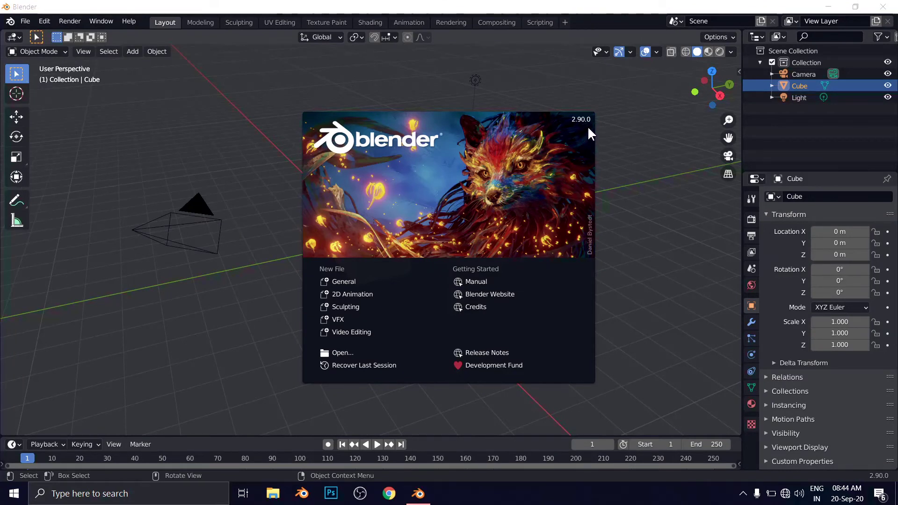
Dismiss the splash screen and delete the default Camera, Cube and Light together.
left_click(664, 187)
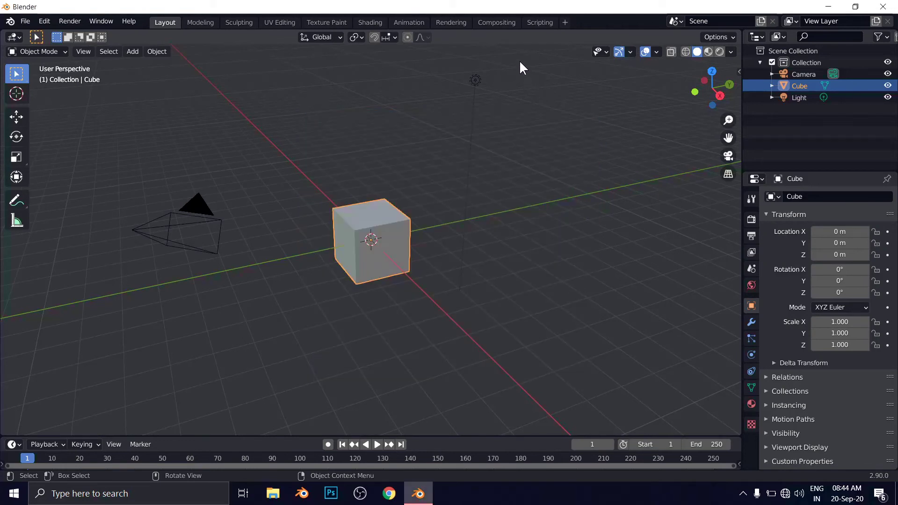
left_click_drag(519, 60, 136, 318)
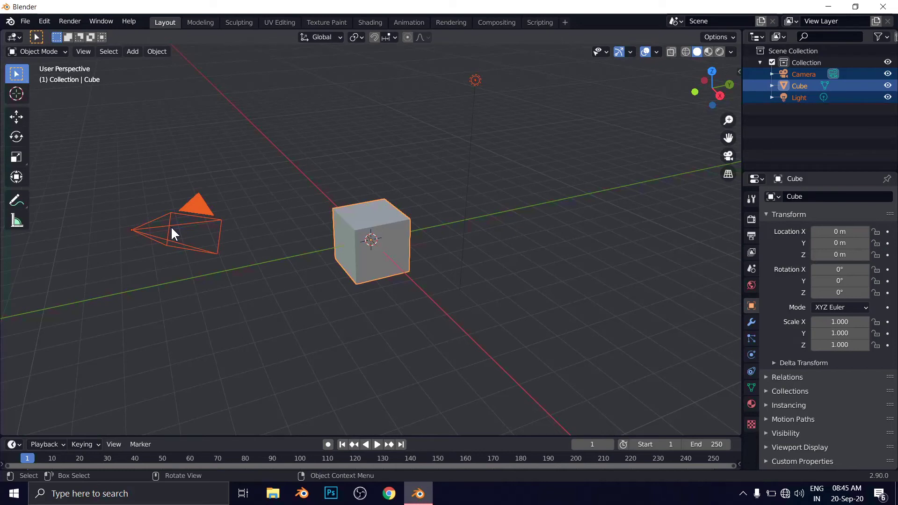
key("Delete")
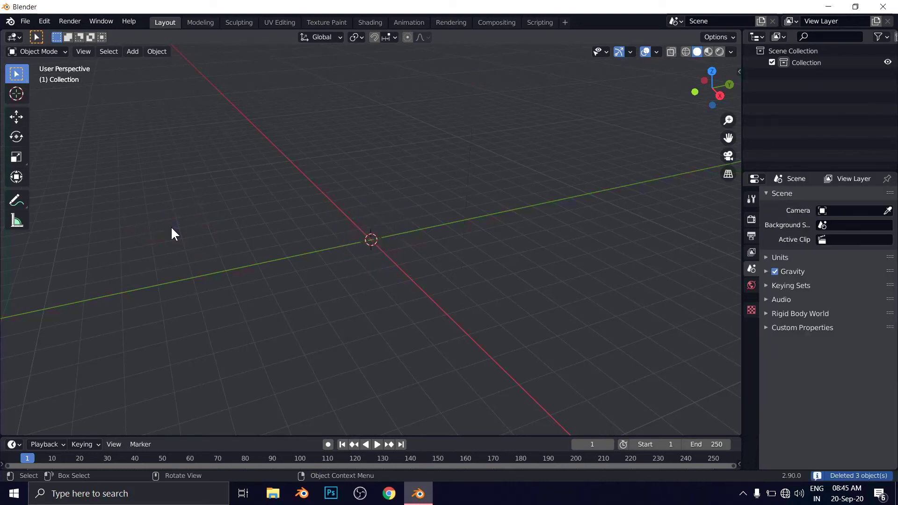
Start File > Append and pick blender.blend from the Desktop folder.
left_click(23, 20)
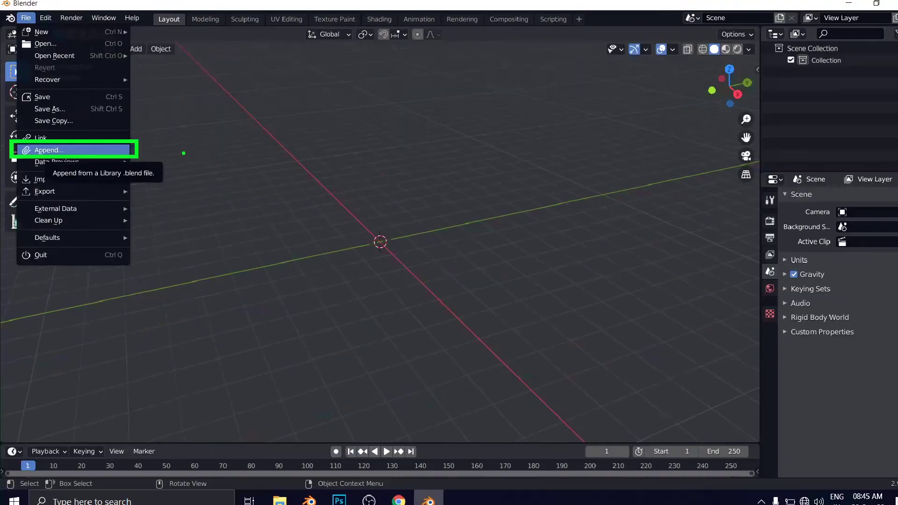
left_click(31, 20)
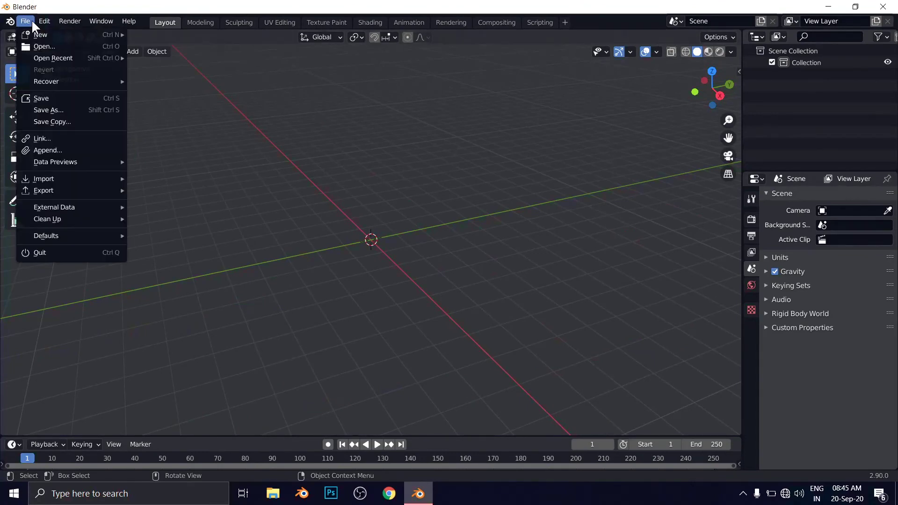
left_click(49, 150)
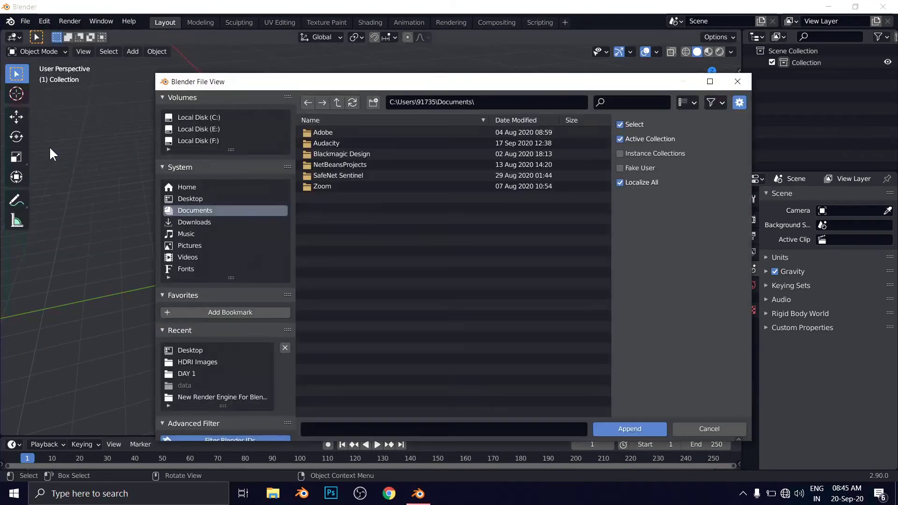
left_click(195, 199)
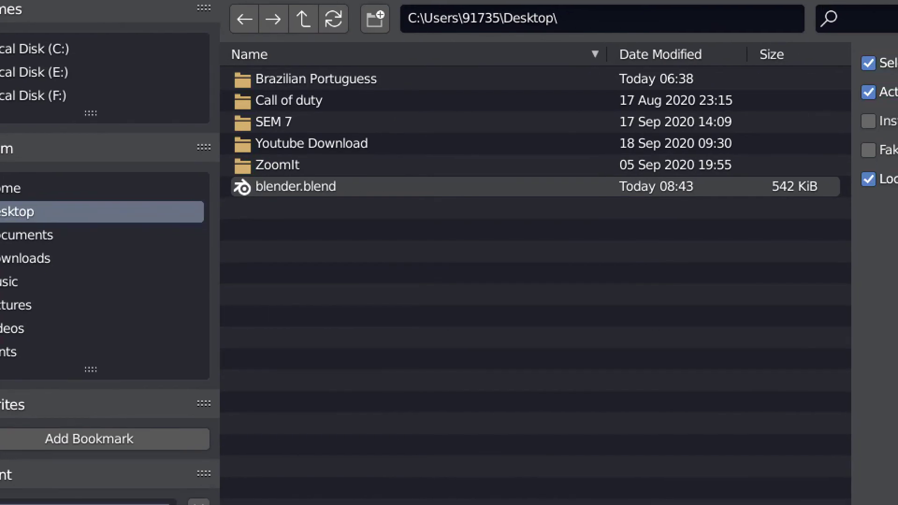
mouse_move(223, 163)
left_mouse_down("ctrl")
mouse_move(280, 196)
mouse_move(427, 210)
left_mouse_up("ctrl")
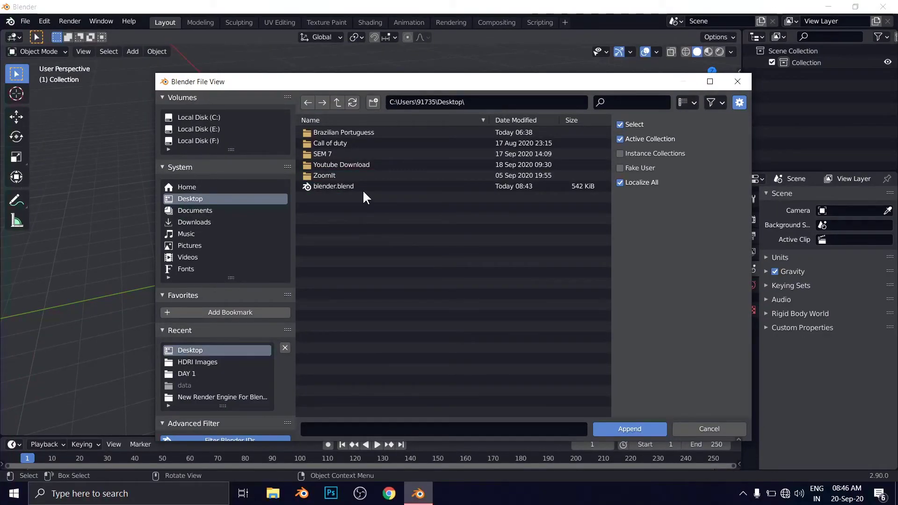
left_click(339, 186)
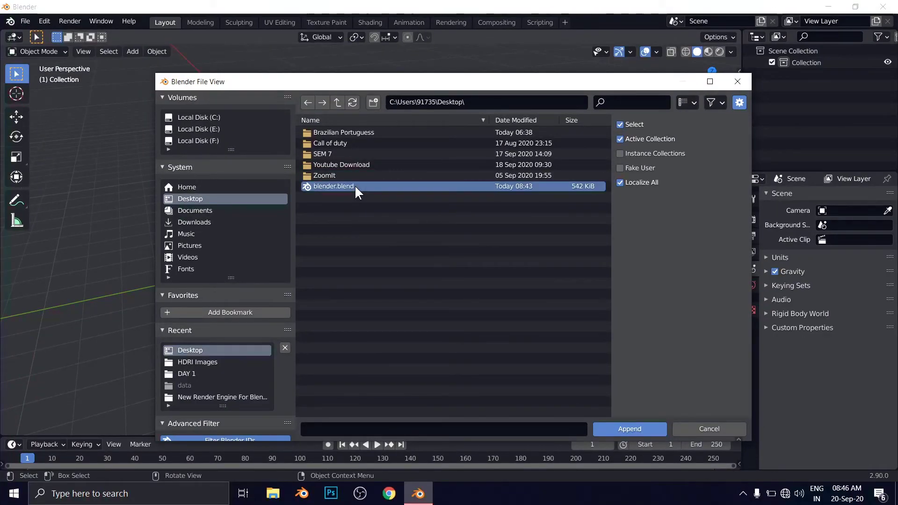
Inside blender.blend's Object folder, select both Boujou_Camera and Boujou_Pointcloud.
left_click(630, 428)
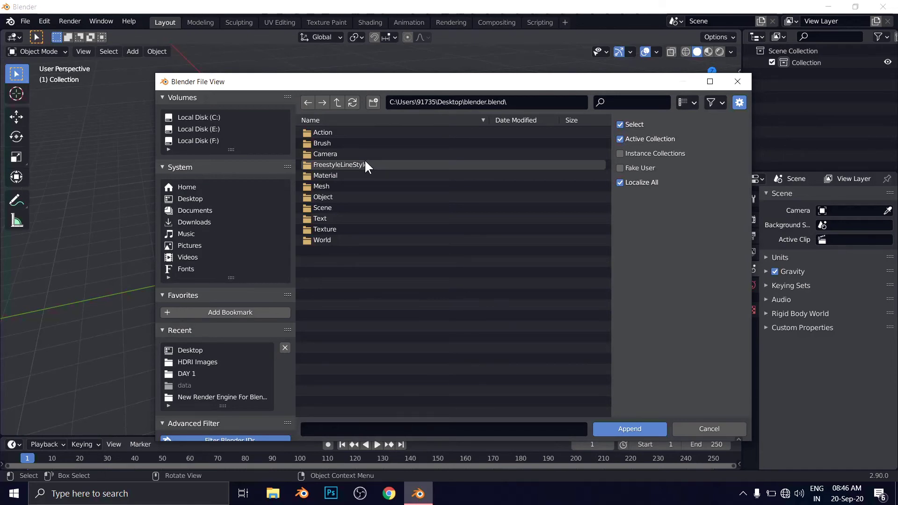
left_click(348, 197)
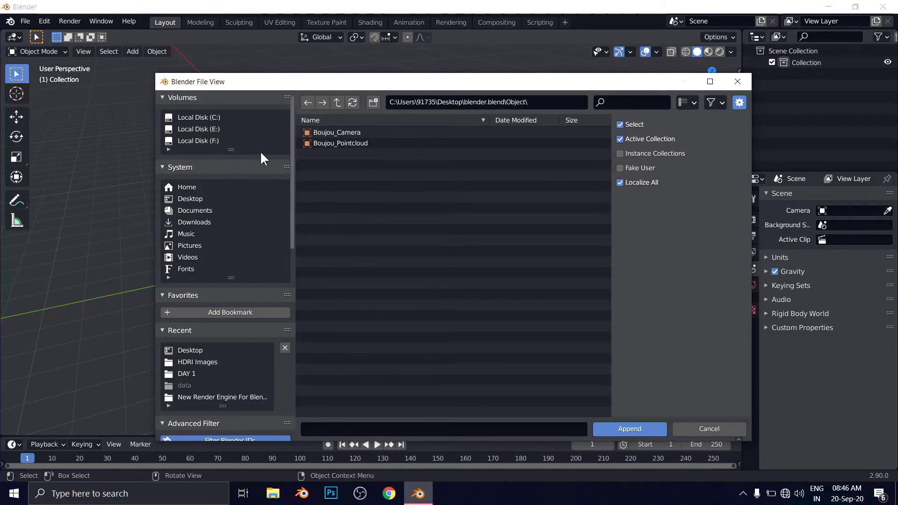
key("BackSpace")
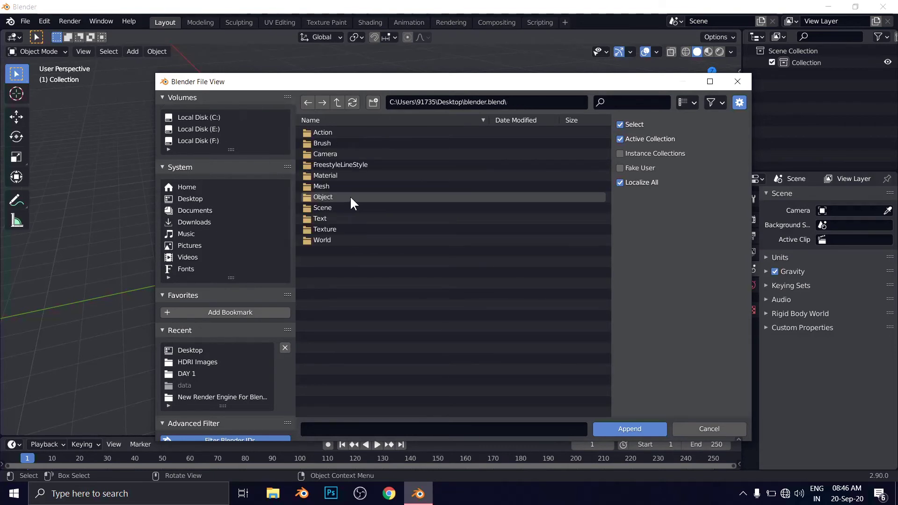
left_click(350, 195)
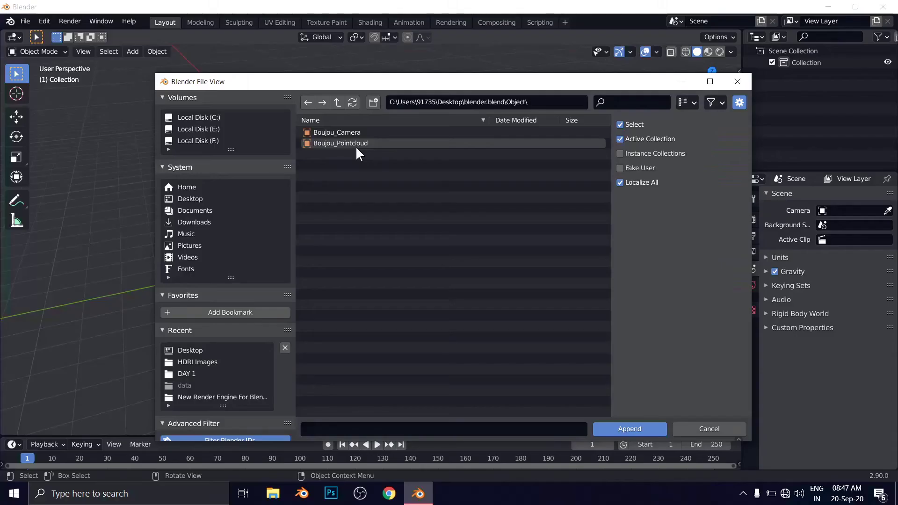
left_click(360, 165)
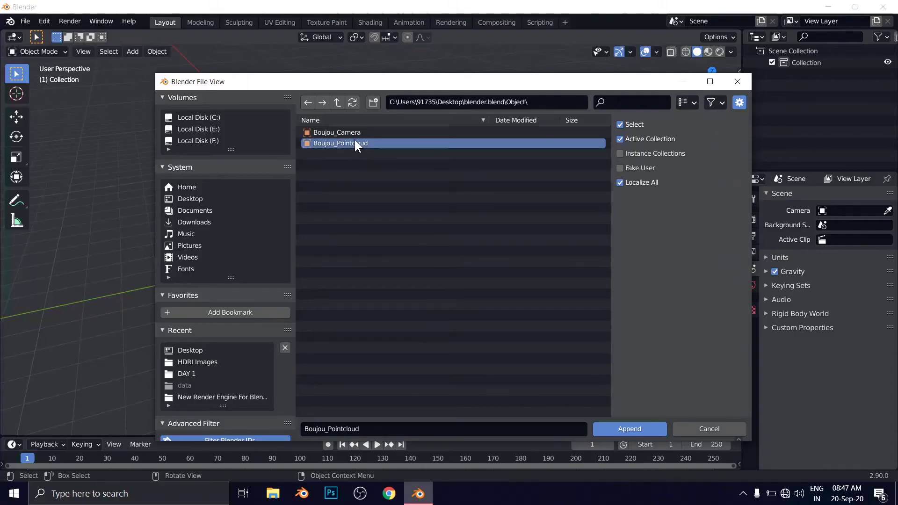
left_click(359, 144)
left_click(371, 165, "shift")
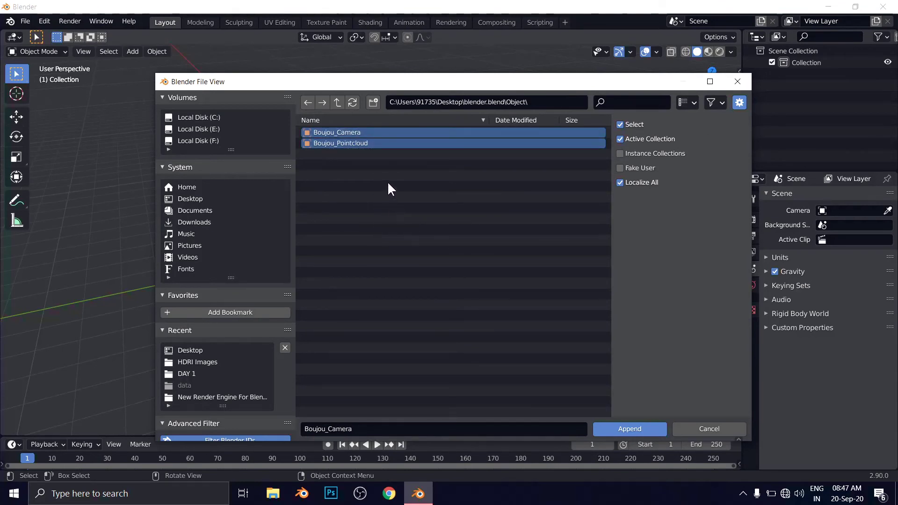
Append the Boujou camera and point cloud, then preview the animation through the Boujou camera.
left_click(622, 430)
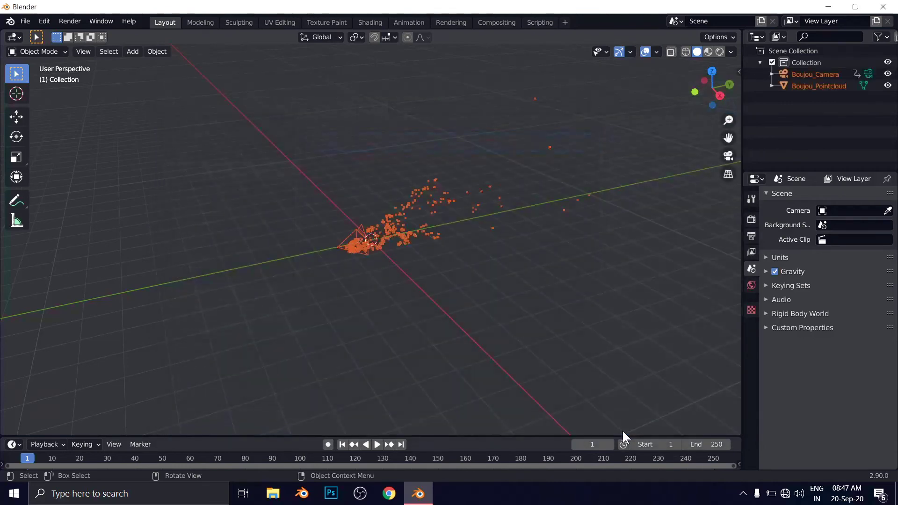
middle_click_drag(515, 377, 531, 300)
left_click(532, 299)
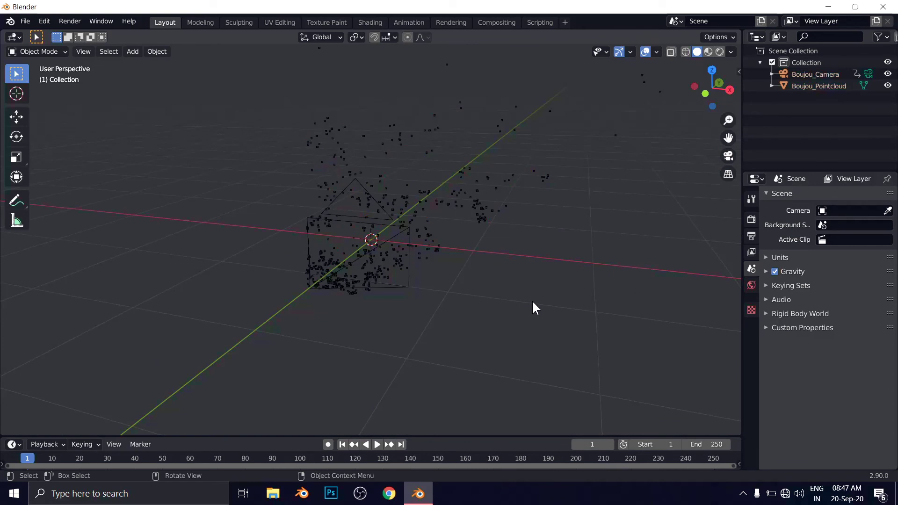
left_click(729, 156)
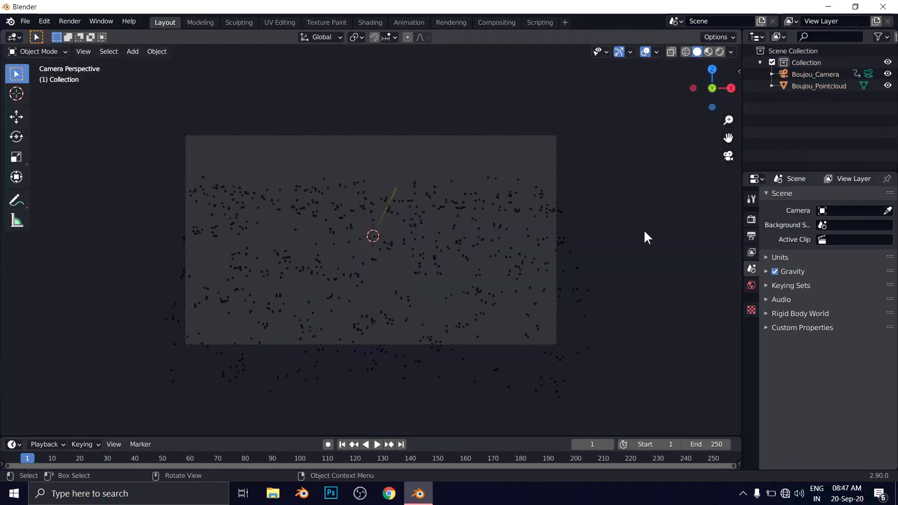
left_click(379, 442)
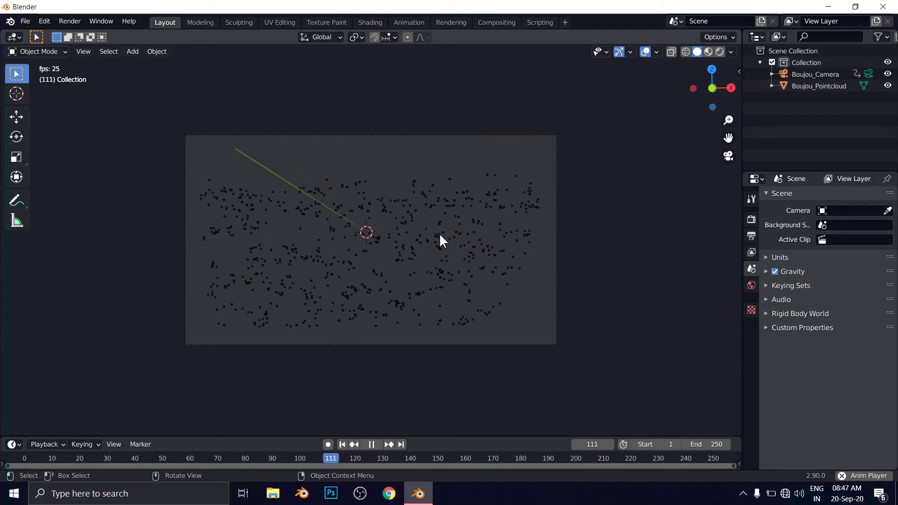
left_click(371, 445)
View through the scene camera and set the scene's end frame to 101.
key("KP_0")
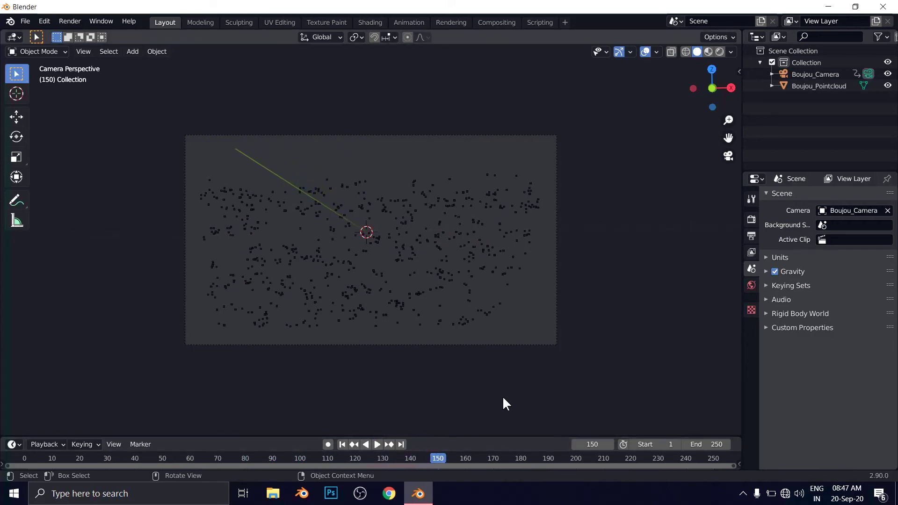
left_click_drag(472, 435, 475, 415)
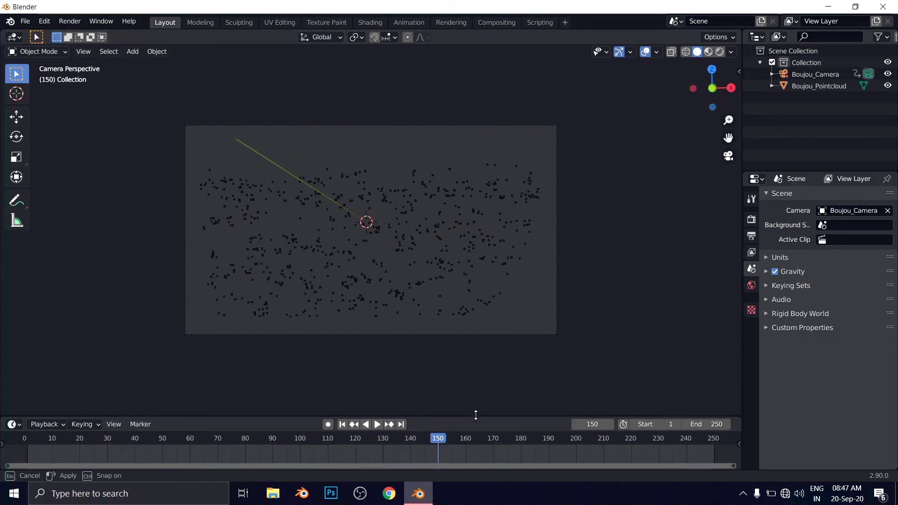
left_click(705, 424)
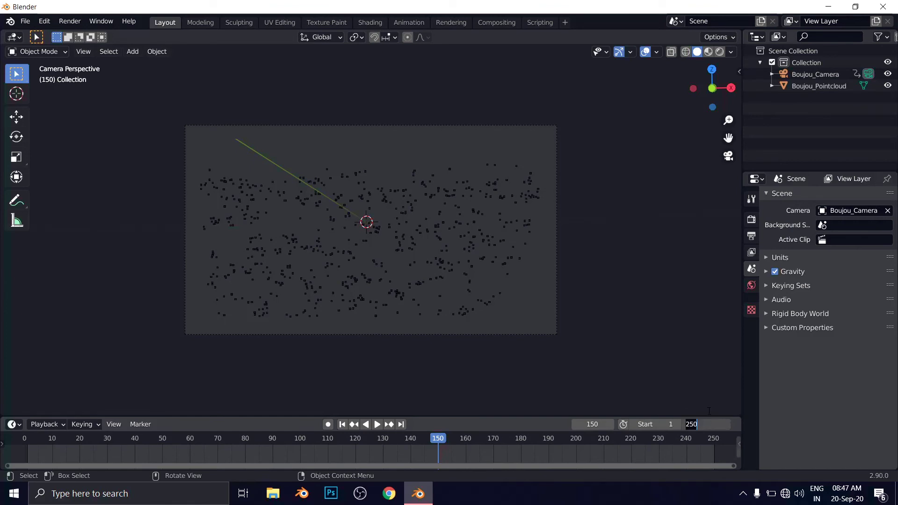
type("101")
key("Return")
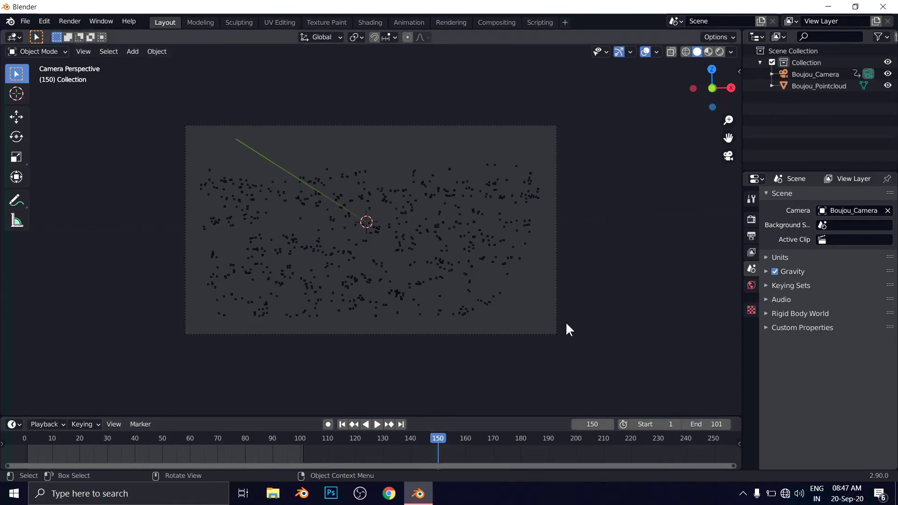
Enable Background Images in Boujou_Camera's Object Data properties.
left_click(552, 333)
left_click(751, 354)
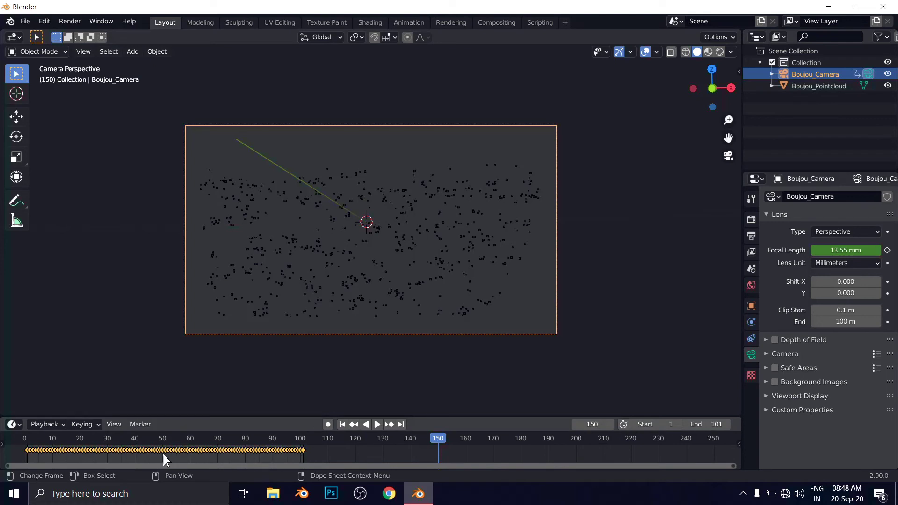
left_click(775, 381)
Load the Desktop's video.mov as a Movie Clip background for Boujou_Camera.
left_click(767, 380)
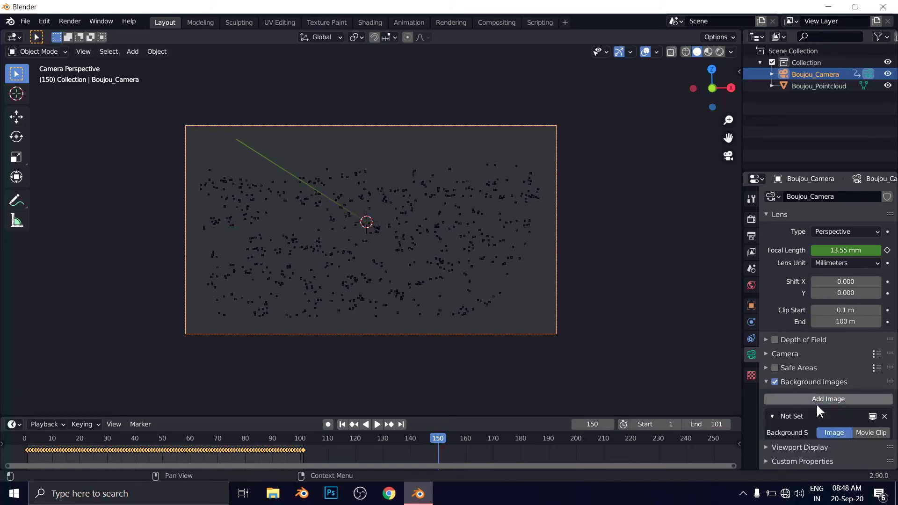
left_click(861, 431)
scroll(841, 443, "down", 3)
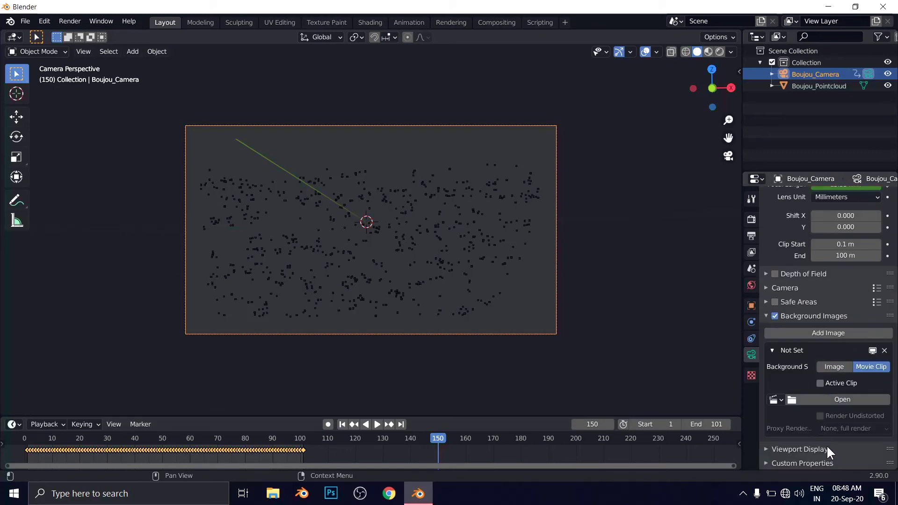
left_click(829, 399)
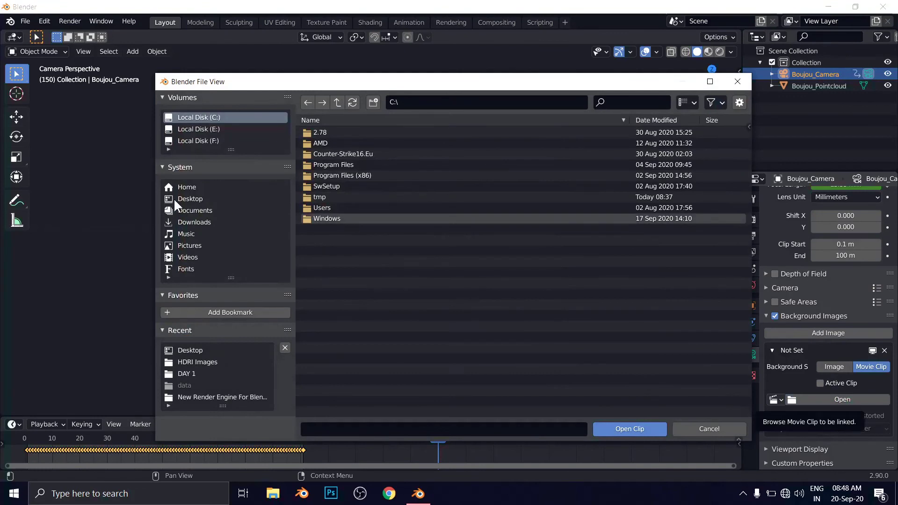
left_click(183, 198)
left_click(329, 197)
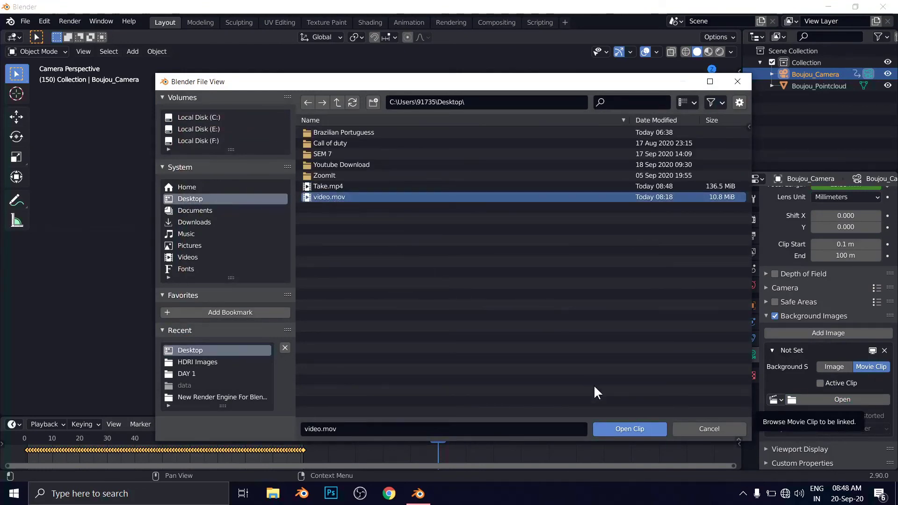
left_click(613, 425)
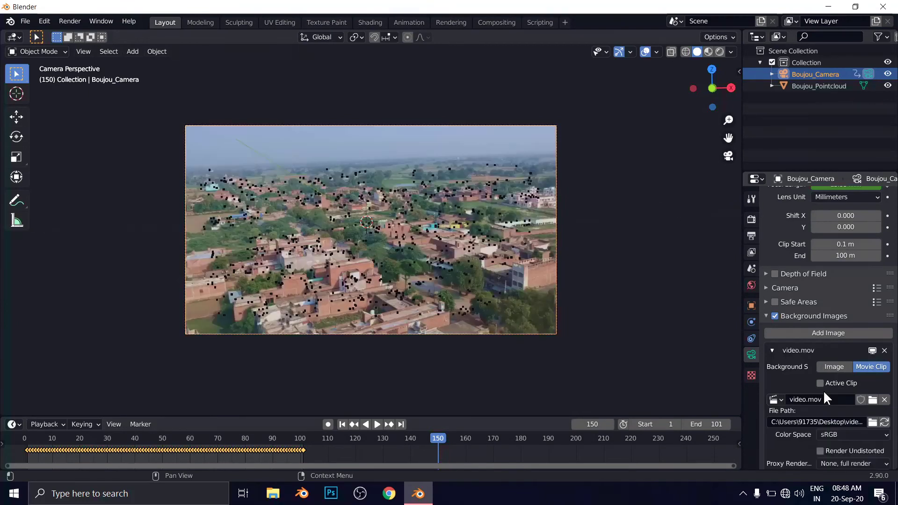
Set the background opacity to 1.0, play the shot from frame 1, and stop at frame 9.
scroll(832, 389, "down", 5)
left_click_drag(857, 387, 891, 389)
scroll(591, 336, "up", 1)
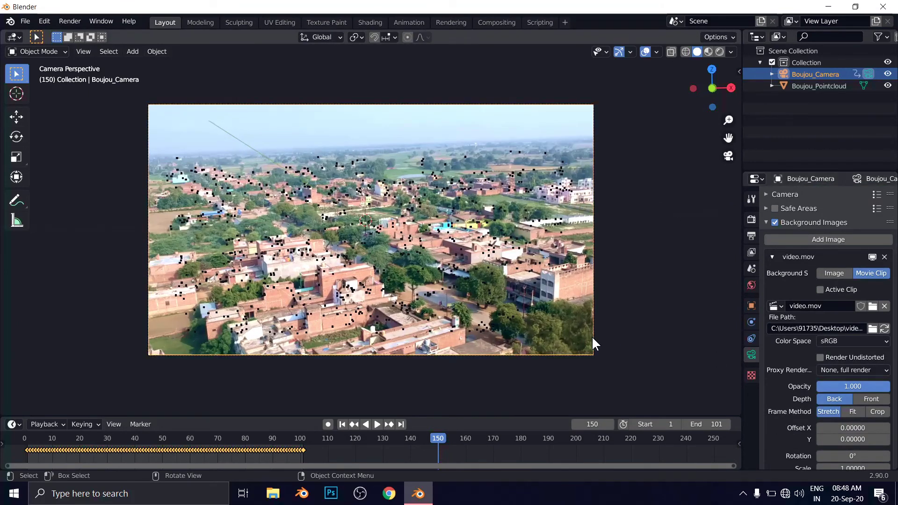
left_click(343, 425)
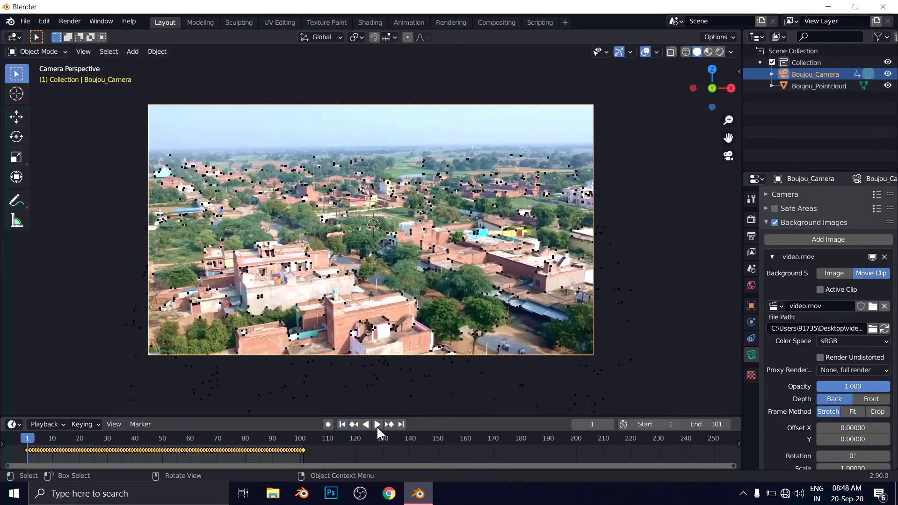
left_click(376, 423)
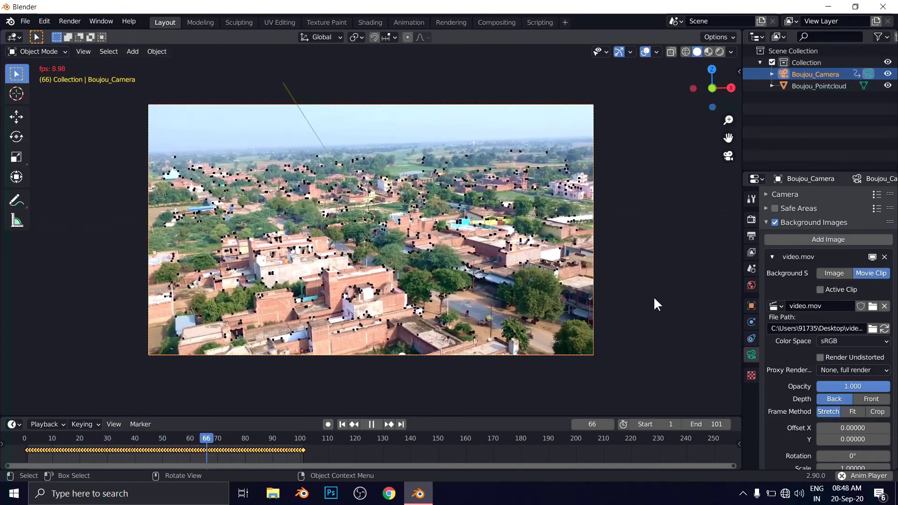
middle_click_drag(653, 296, 477, 327)
key("space")
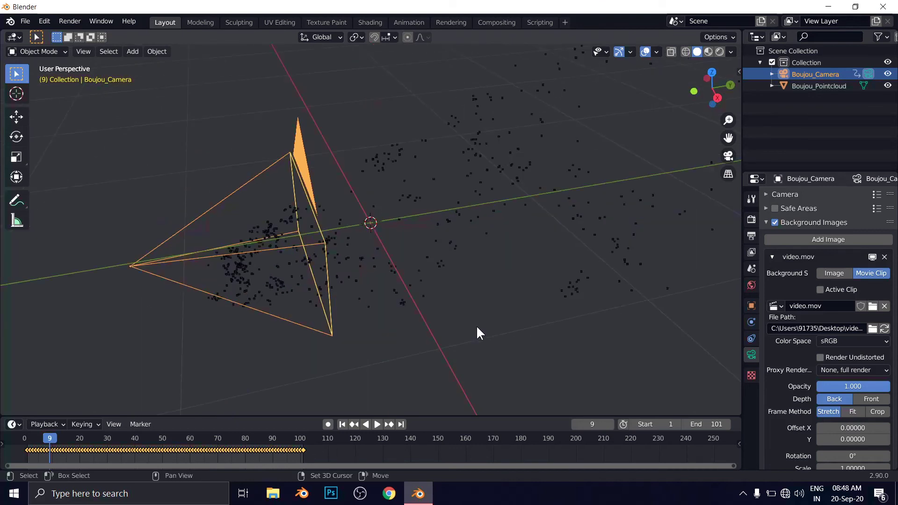
Add a UV sphere, scale it down, and shade it smooth.
key("shift+a")
mouse_move(482, 241)
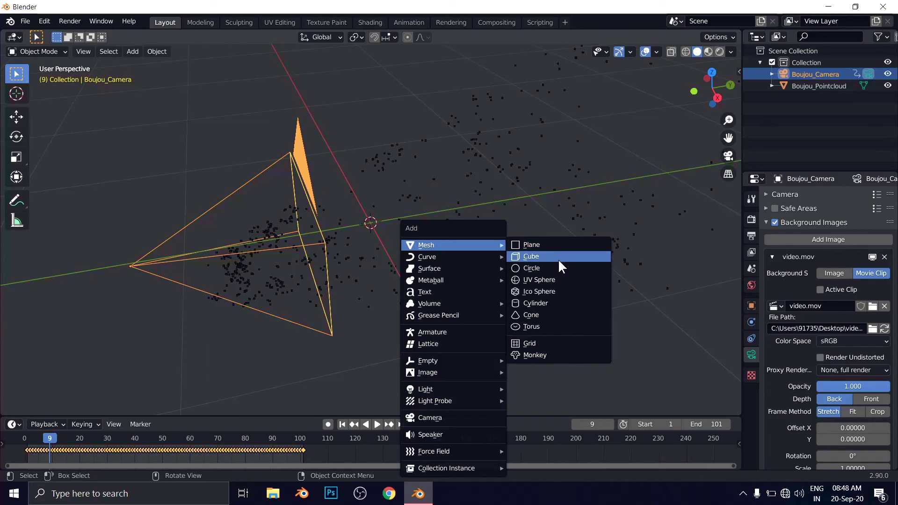
left_click(550, 283)
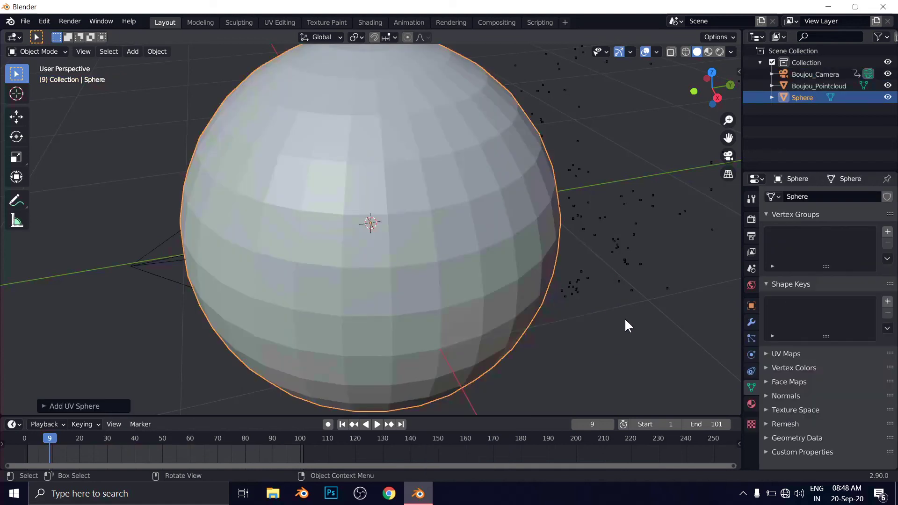
key("s")
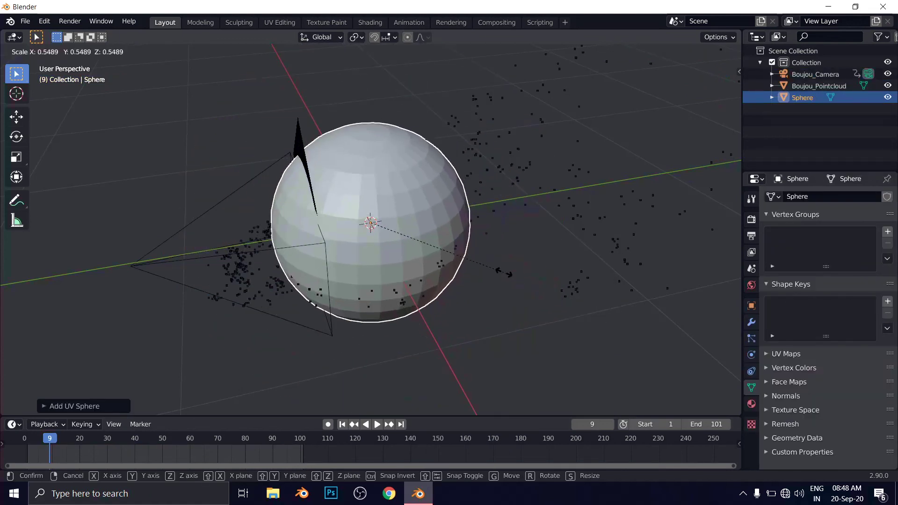
left_click(411, 237)
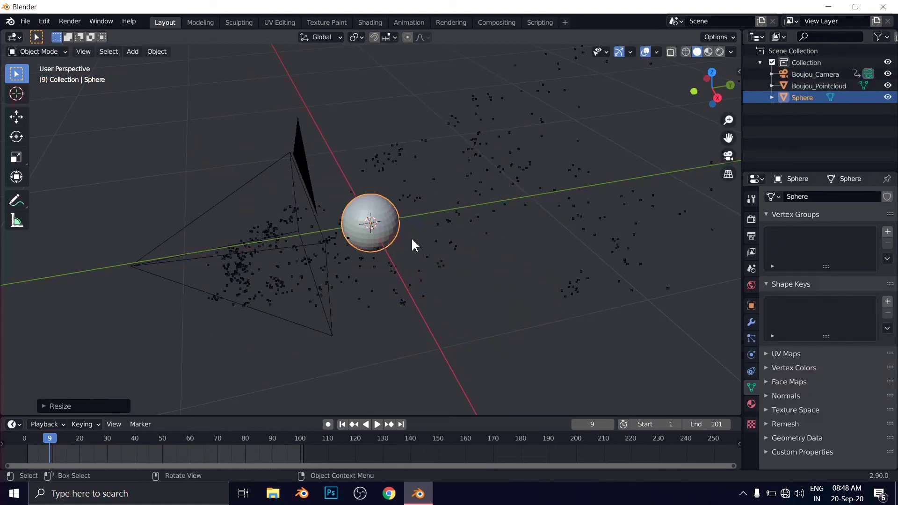
right_click(385, 218)
left_click(385, 217)
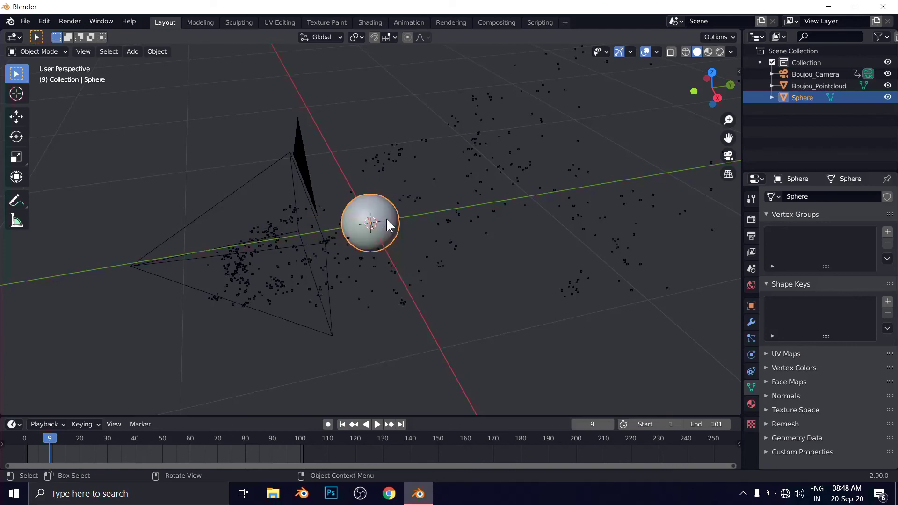
View through the tracked camera and play the shot from the start, stopping at frame 73.
middle_click_drag(402, 258, 460, 247)
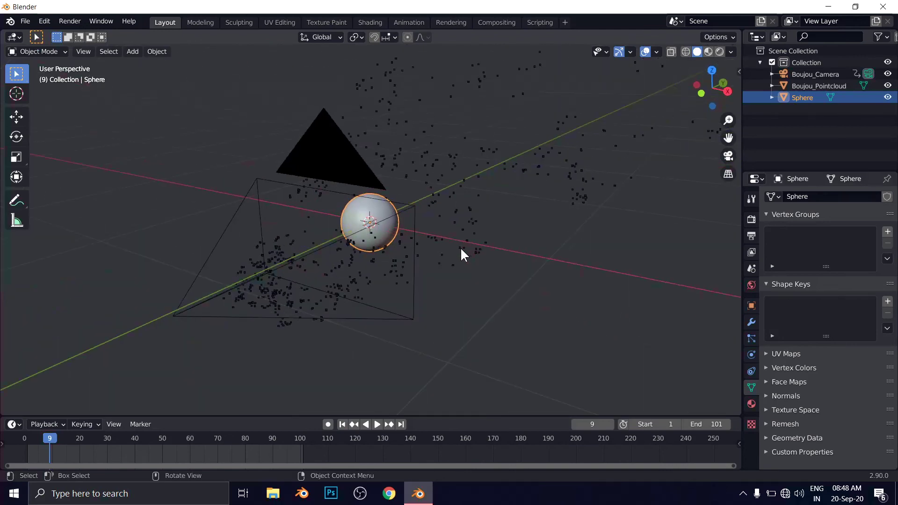
key("KP_0")
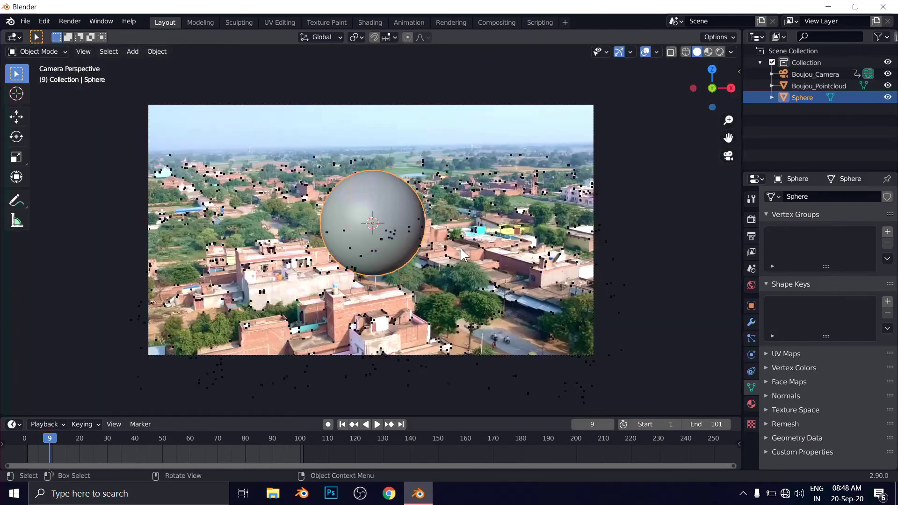
left_click(342, 425)
left_click(377, 424)
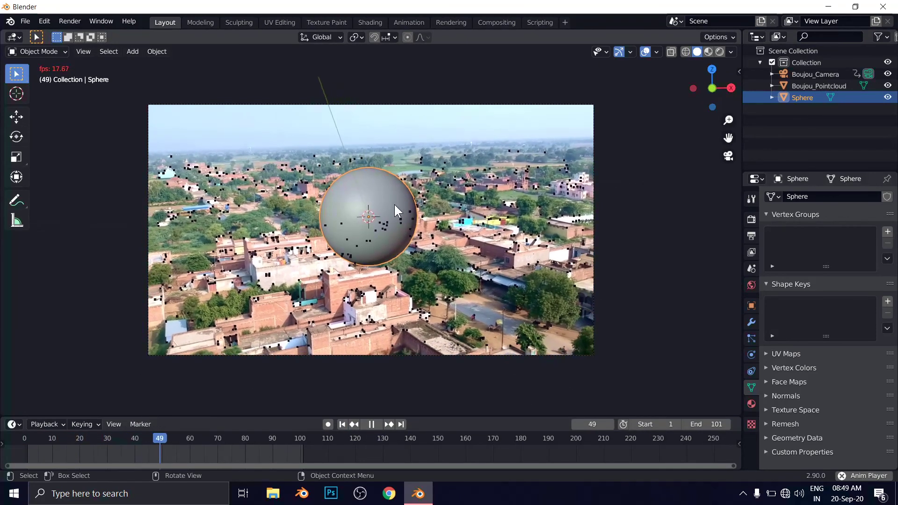
left_click(639, 277)
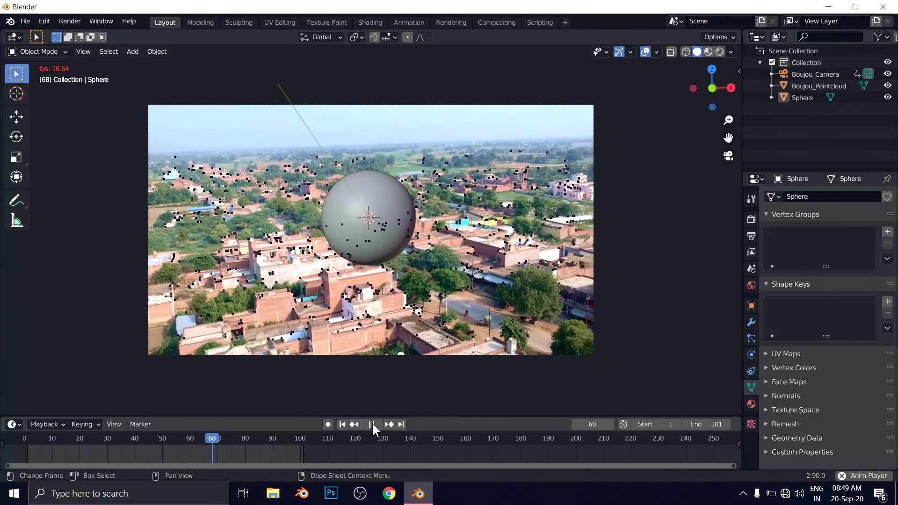
left_click(372, 423)
Minimize Blender, leaving the sphere tracked into the footage at frame 73, to show the desktop.
left_click(827, 6)
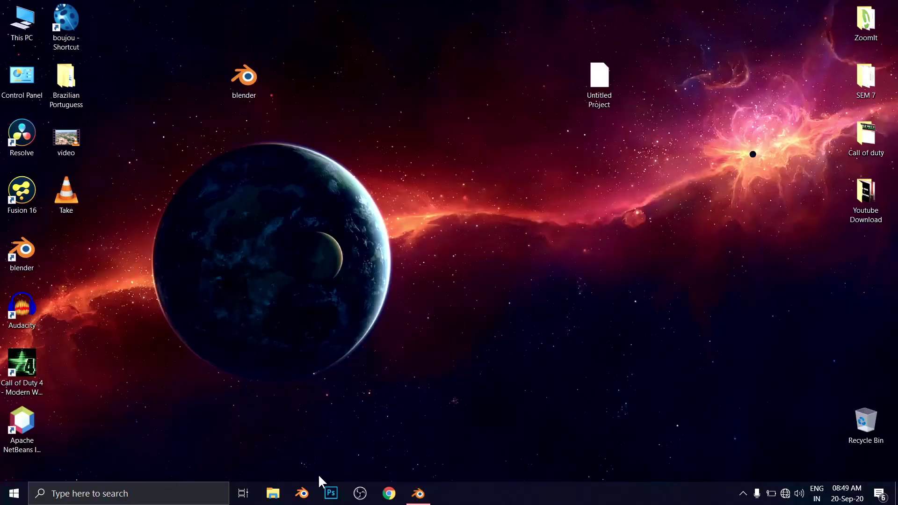